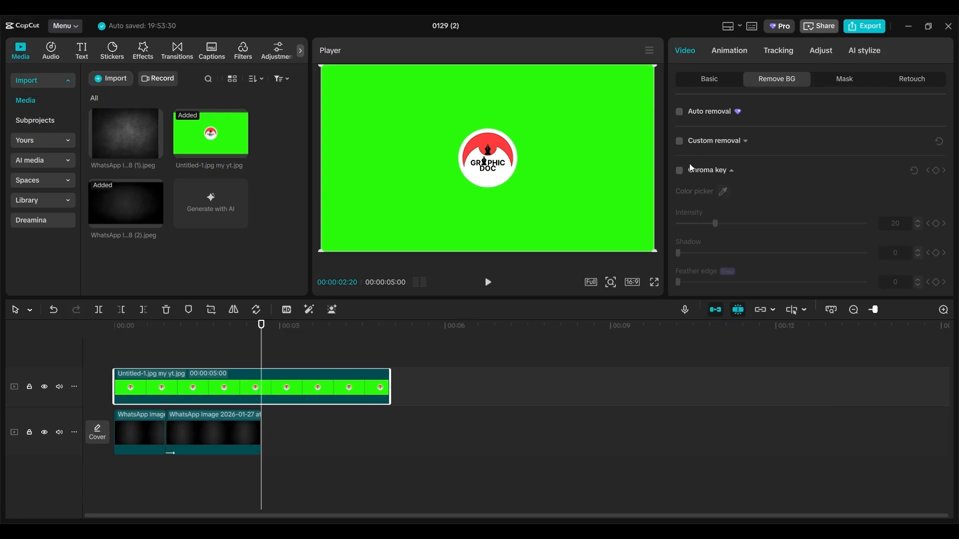
# - Key out the logo's green background with Chroma key and the eyedropper
pyautogui.click(679, 171)
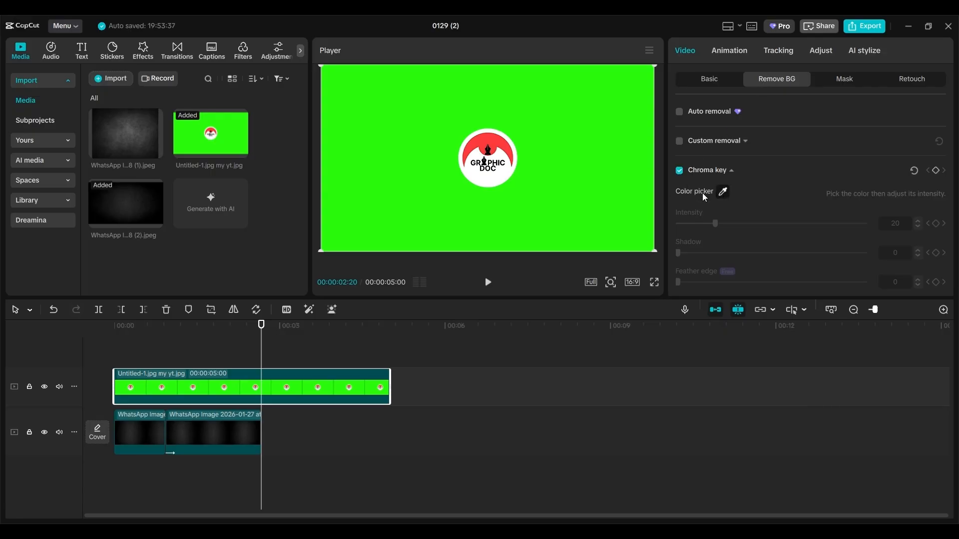
pyautogui.click(722, 191)
pyautogui.click(592, 193)
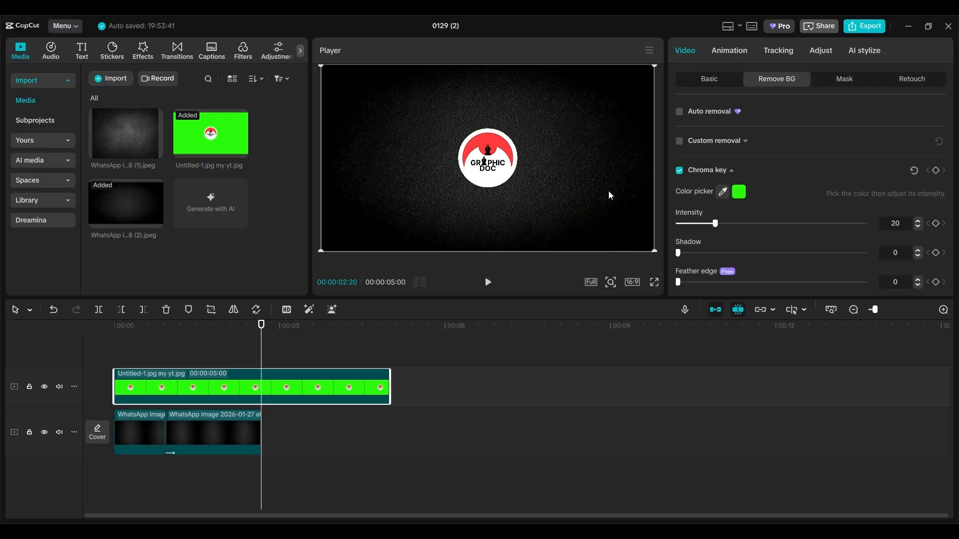
# - Keyframe the logo's scale from 300% at the start down to 50% at 0:29
pyautogui.click(709, 79)
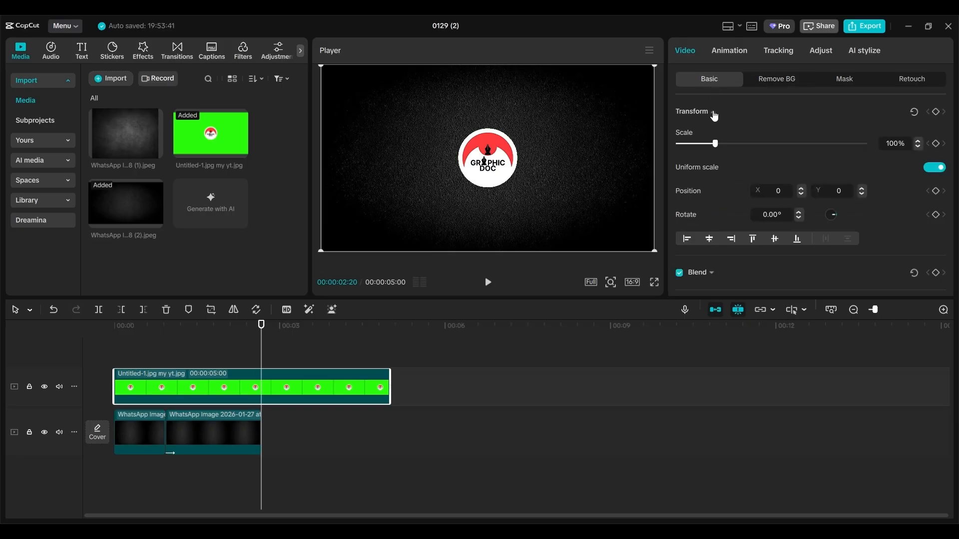
pyautogui.moveTo(715, 143); pyautogui.dragTo(722, 145)
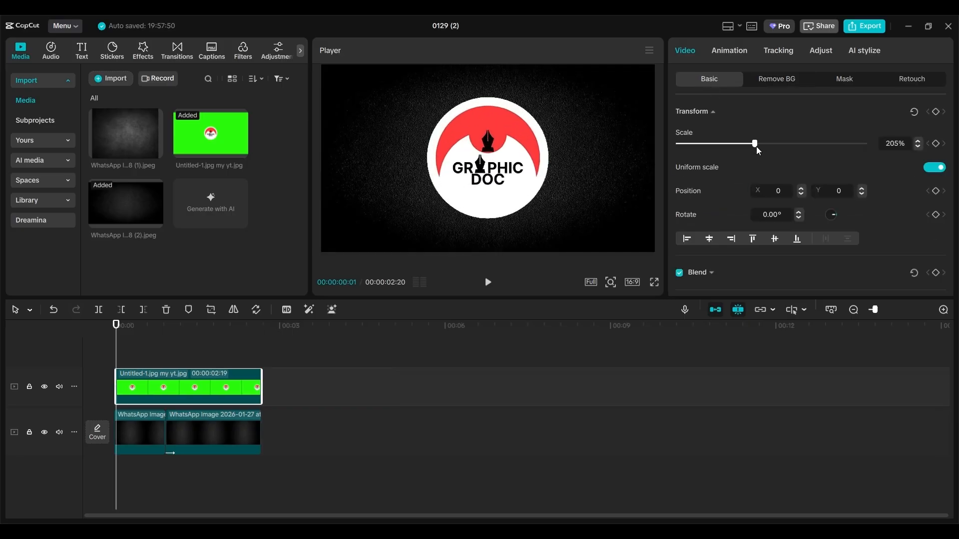
pyautogui.moveTo(755, 144); pyautogui.dragTo(790, 146)
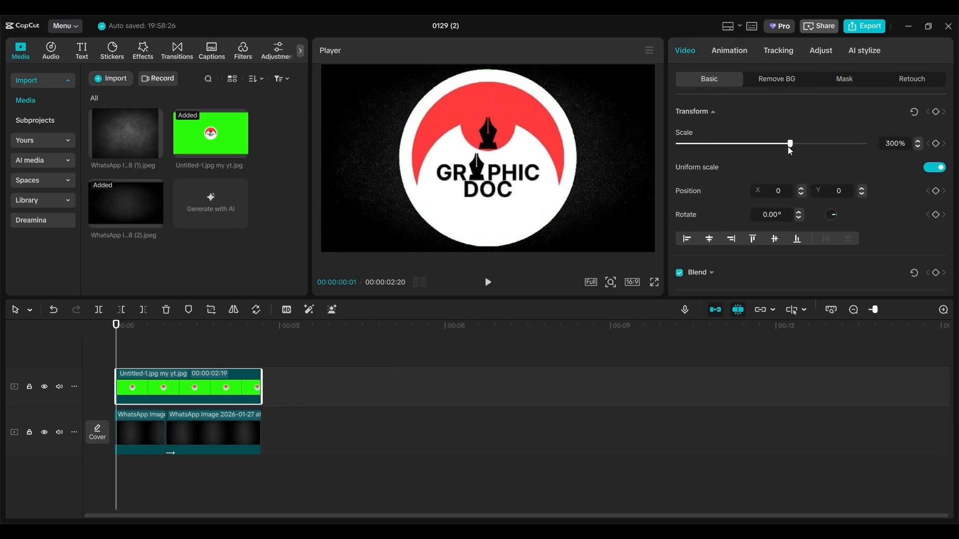
pyautogui.click(936, 112)
pyautogui.moveTo(117, 336); pyautogui.dragTo(168, 349)
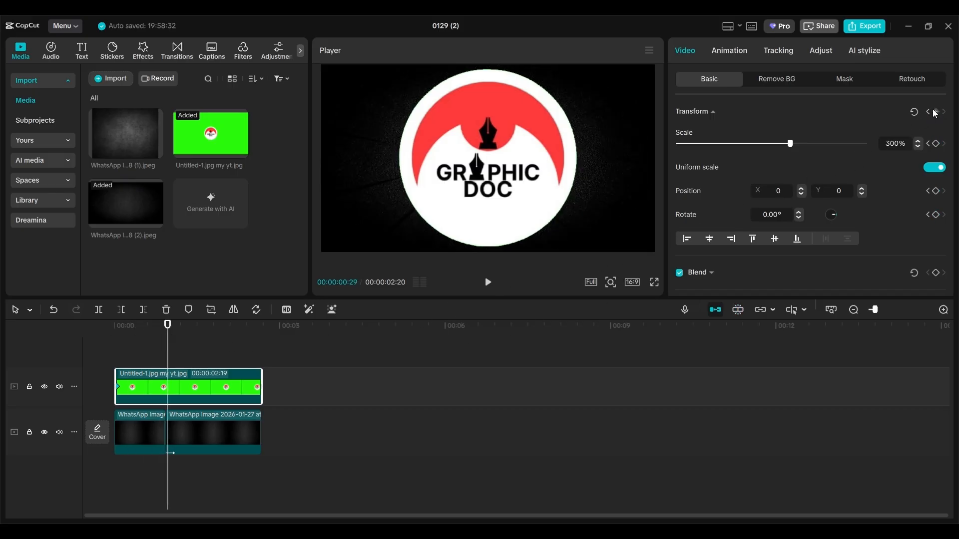
pyautogui.moveTo(790, 144); pyautogui.dragTo(698, 151)
pyautogui.click(917, 147)
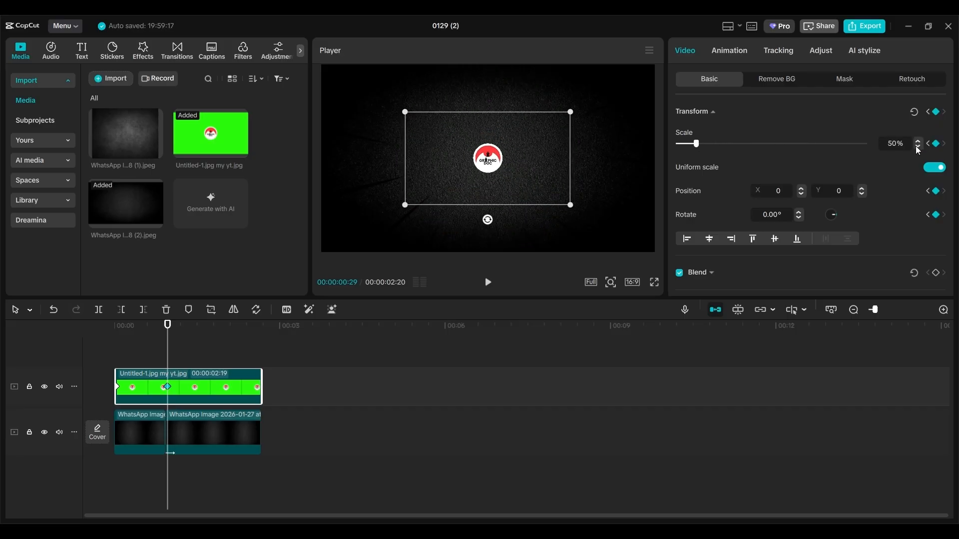
pyautogui.click(82, 50)
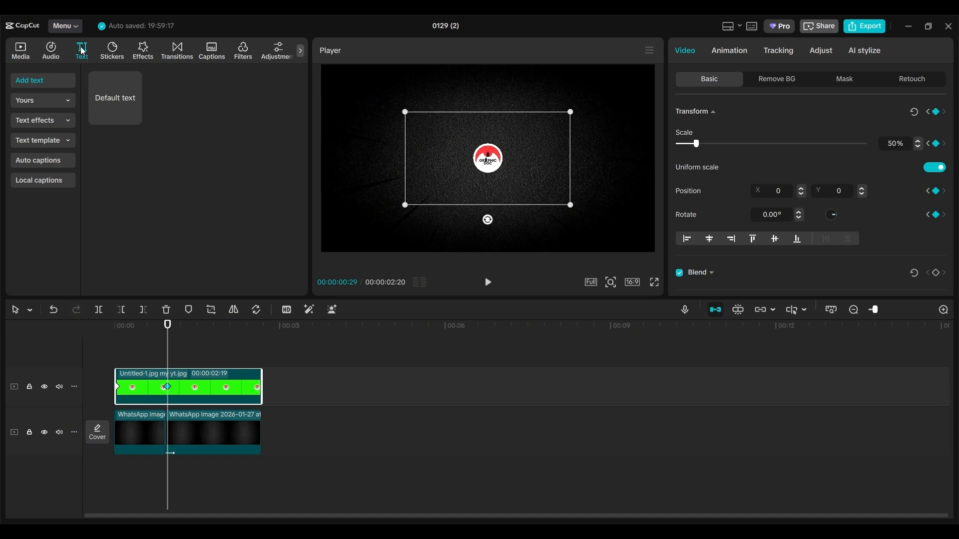
# - Add a default text clip and change its text to 'GraphicDoc'
pyautogui.click(132, 117)
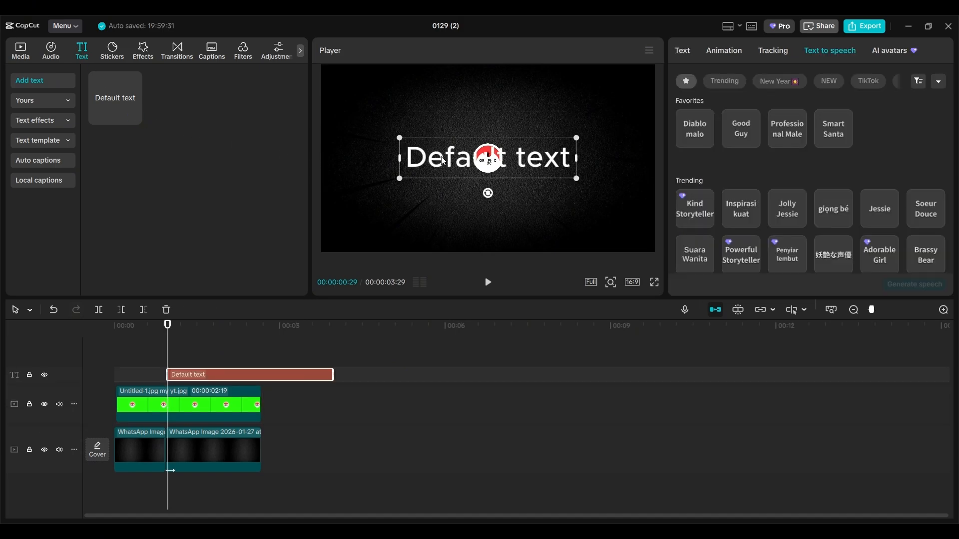
pyautogui.click(682, 51)
pyautogui.moveTo(722, 106); pyautogui.dragTo(650, 110)
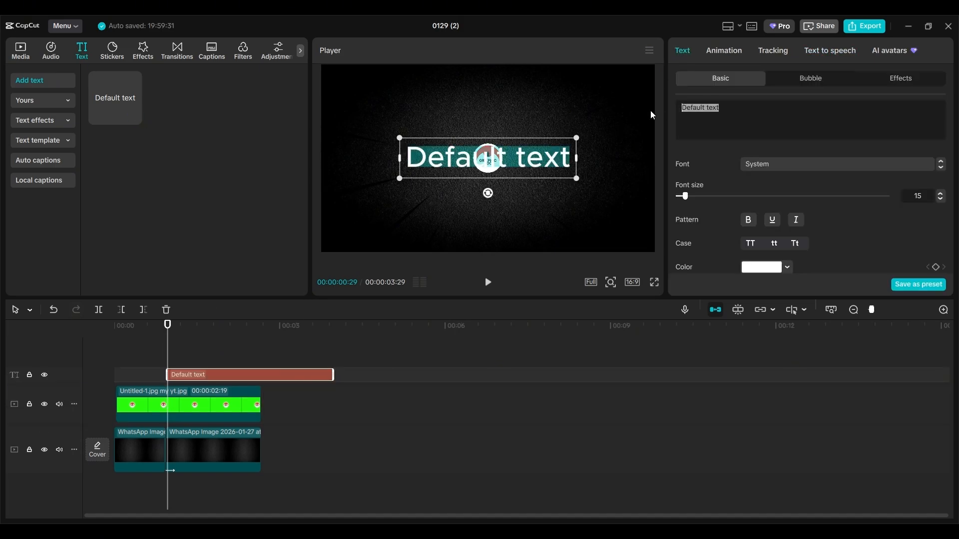
pyautogui.write('GraphicDoc')
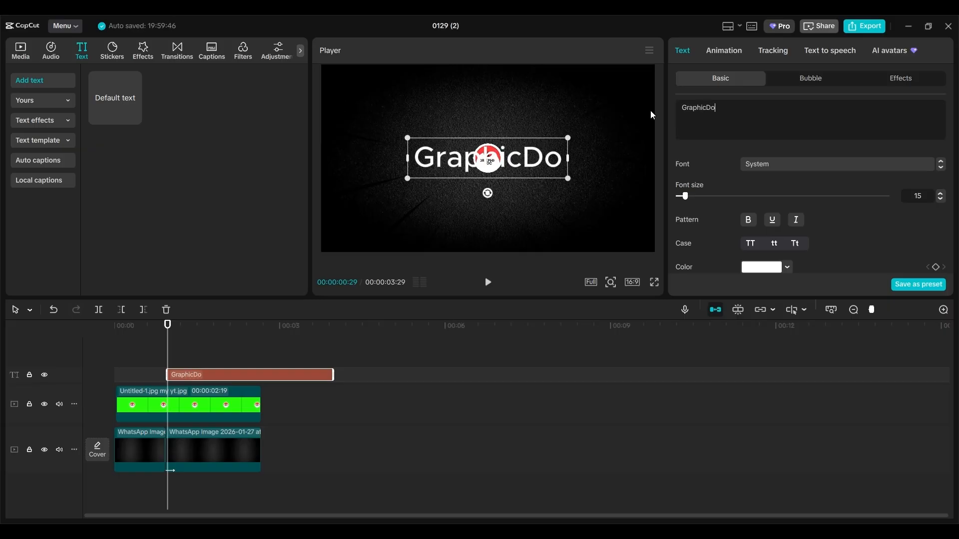
# - Set the title to Rubik-Bold, size 5, with the first outlined preset style
pyautogui.click(889, 165)
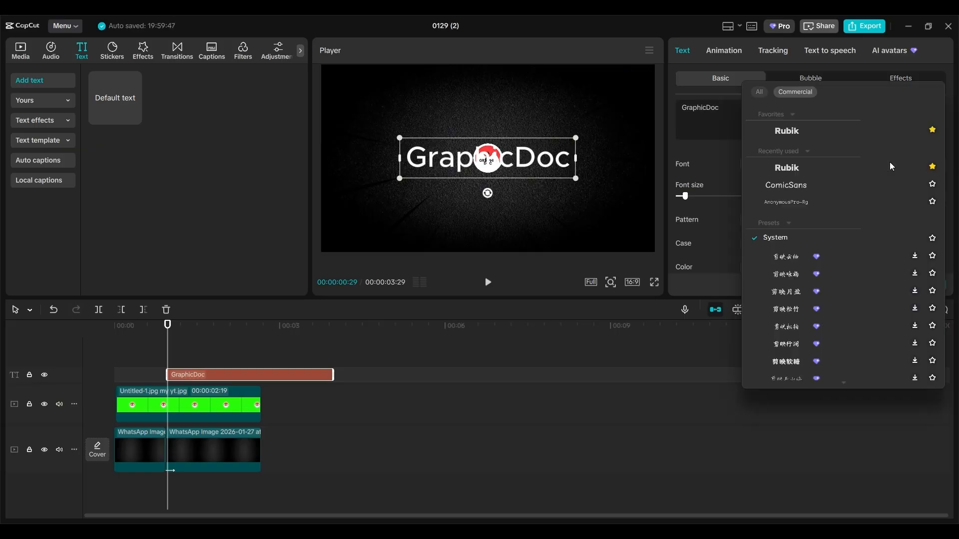
pyautogui.click(788, 131)
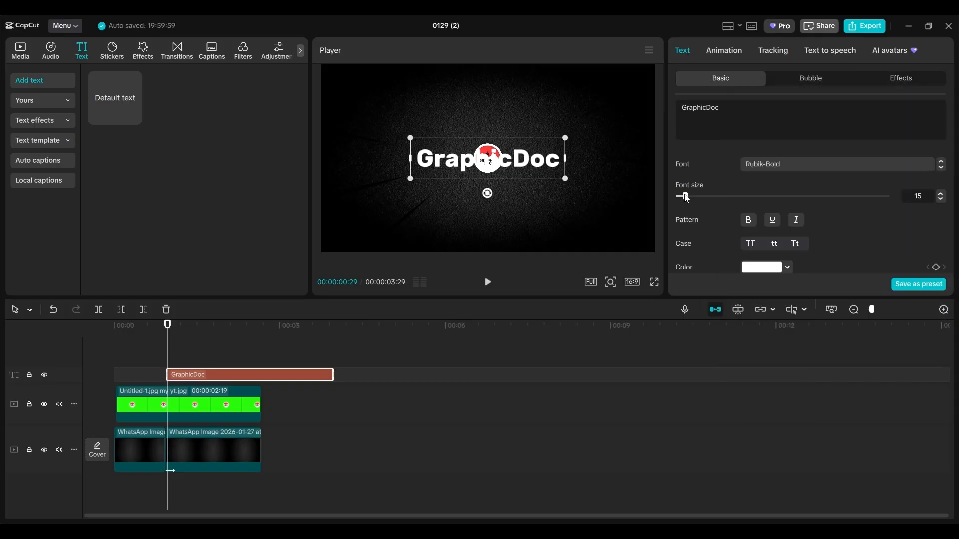
pyautogui.moveTo(687, 198); pyautogui.dragTo(680, 200)
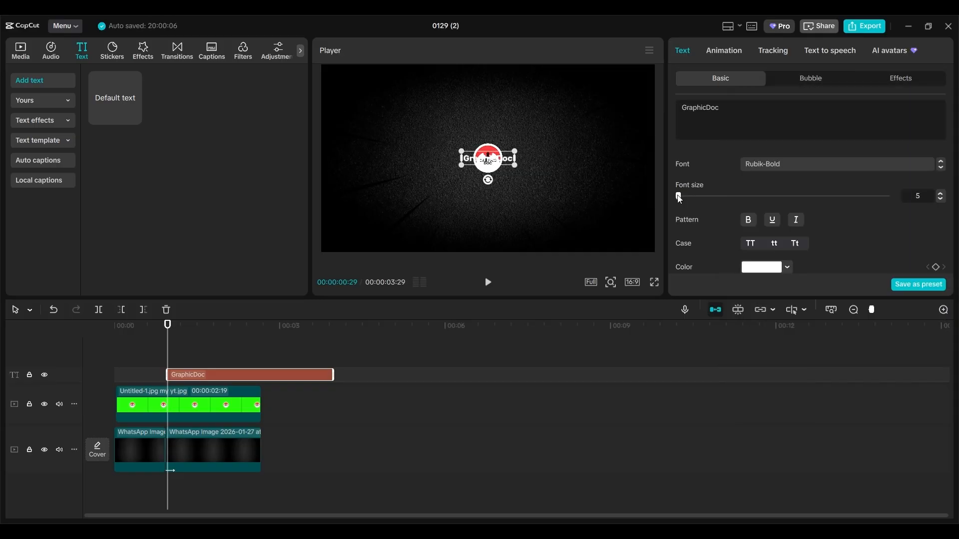
pyautogui.moveTo(954, 137); pyautogui.dragTo(954, 180)
pyautogui.click(723, 180)
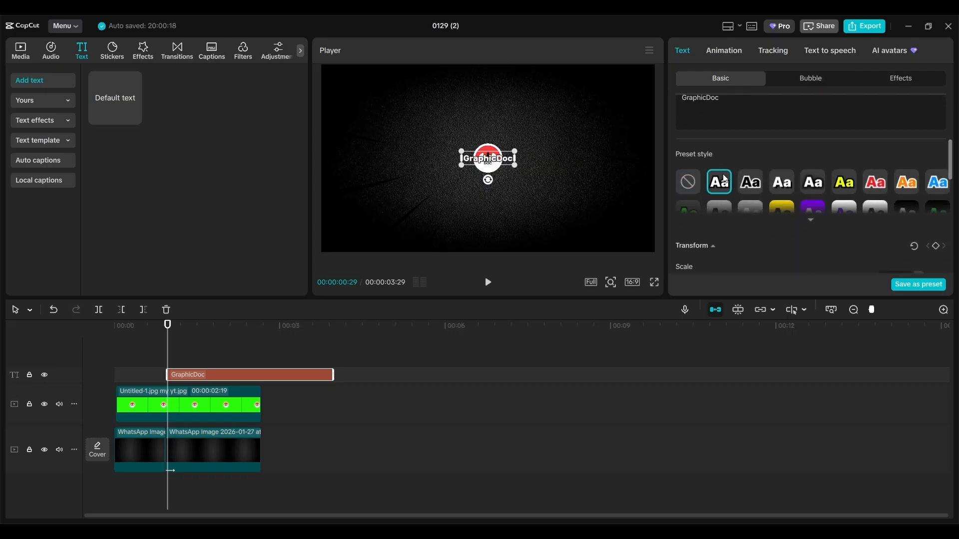
# - Position the GraphicDoc title just beneath the logo
pyautogui.scroll(-5, 776, 200)
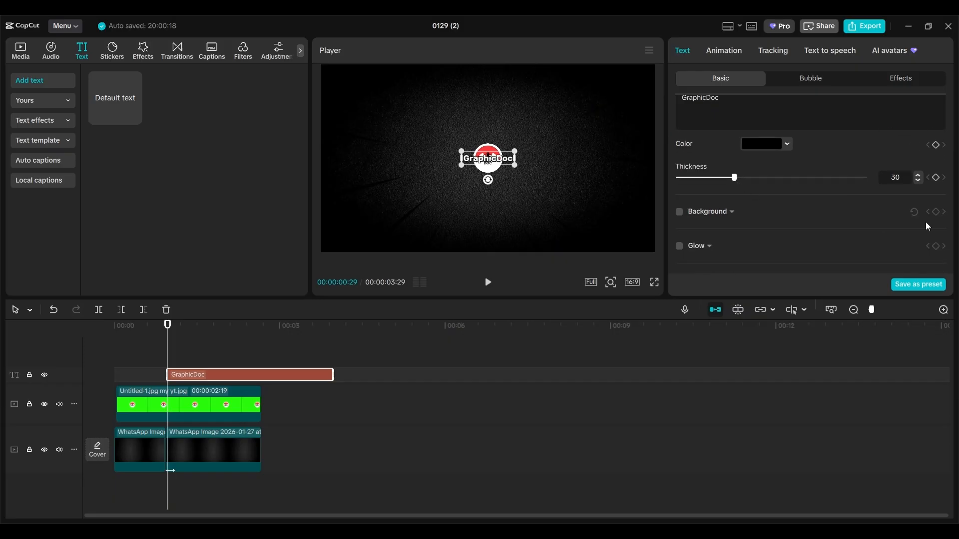
pyautogui.moveTo(952, 242); pyautogui.dragTo(952, 256)
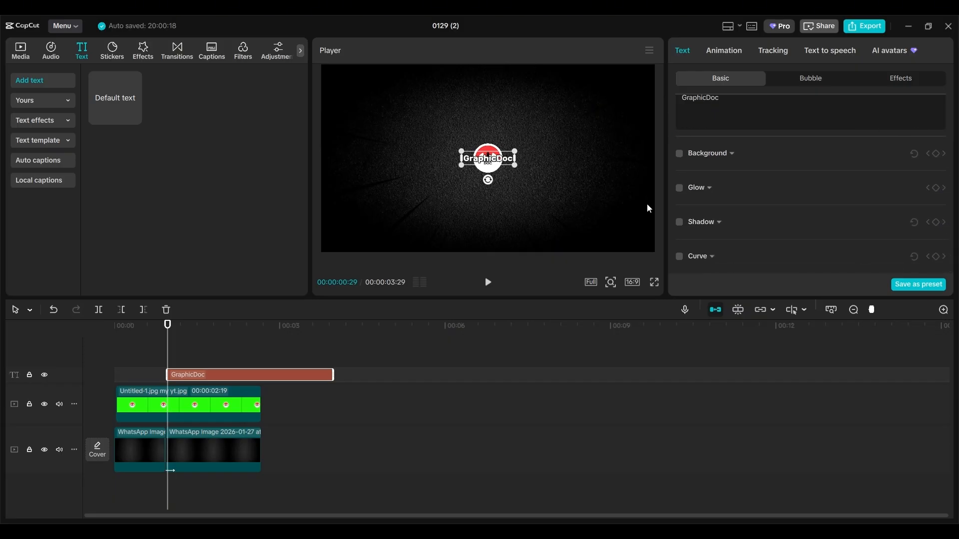
pyautogui.moveTo(495, 162); pyautogui.dragTo(498, 185)
pyautogui.click(723, 50)
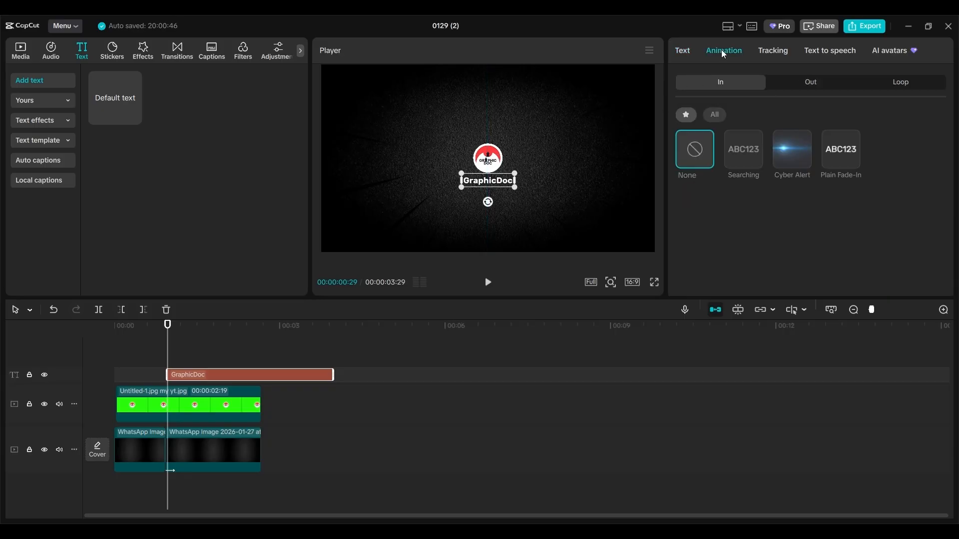
# - Apply the Searching in-animation to the GraphicDoc title with a 1.3s duration
pyautogui.click(737, 160)
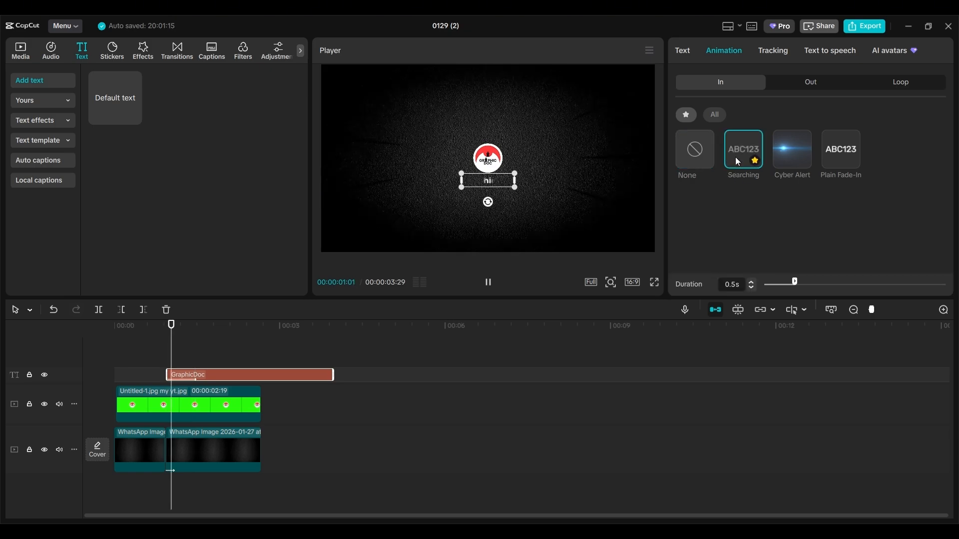
pyautogui.moveTo(795, 283); pyautogui.dragTo(838, 282)
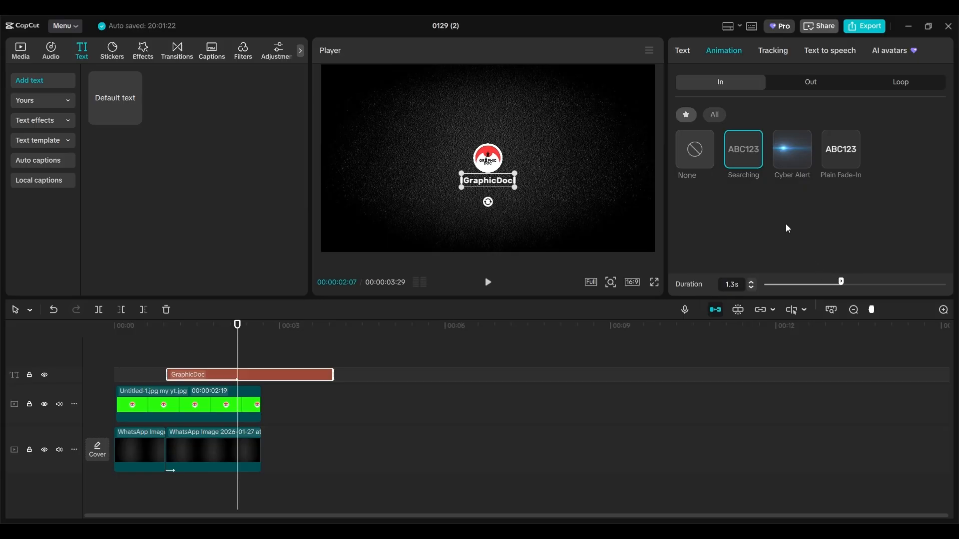
pyautogui.click(683, 50)
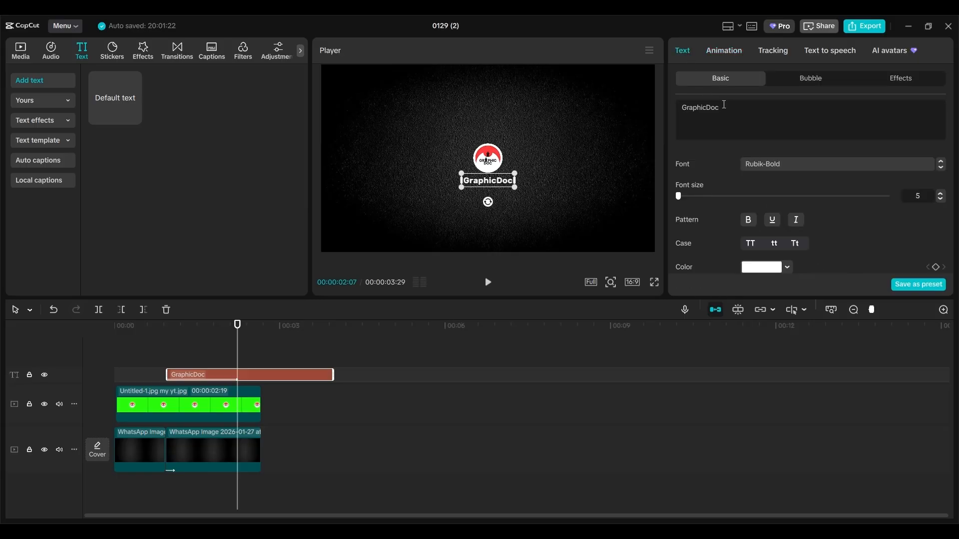
pyautogui.moveTo(721, 107); pyautogui.dragTo(679, 106)
pyautogui.hotkey('ctrl', 'c')
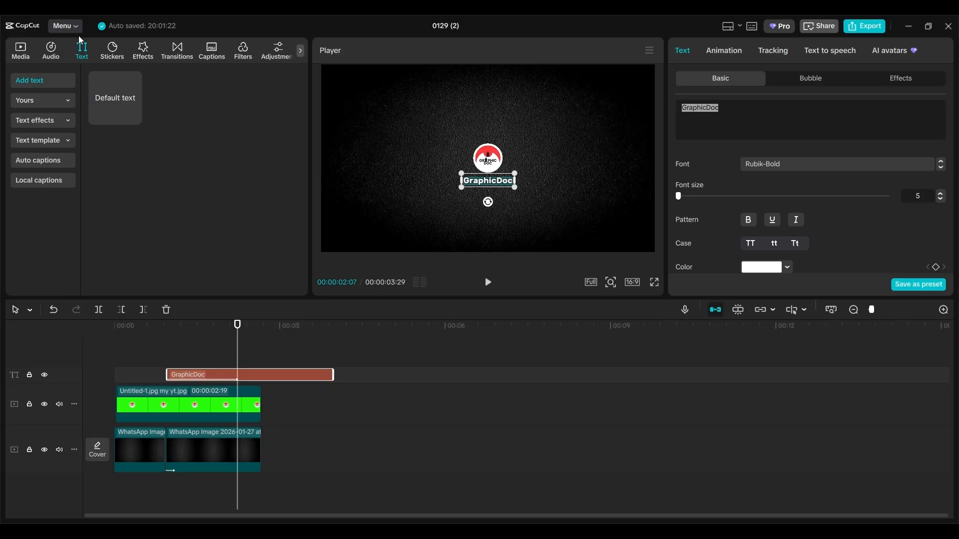
# - Add a new text clip reading 'Graphic Doc'
pyautogui.moveTo(116, 85)
pyautogui.click(134, 118)
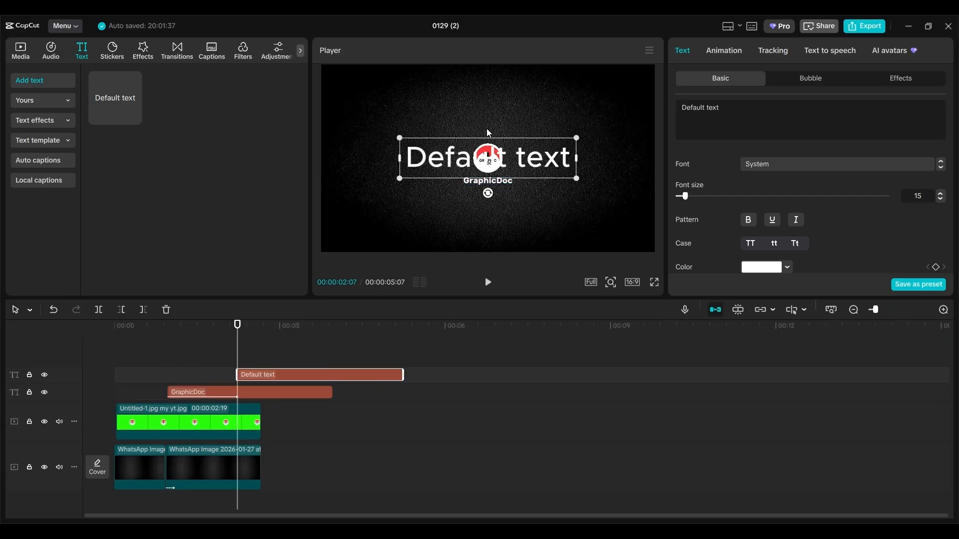
pyautogui.moveTo(725, 109); pyautogui.dragTo(662, 113)
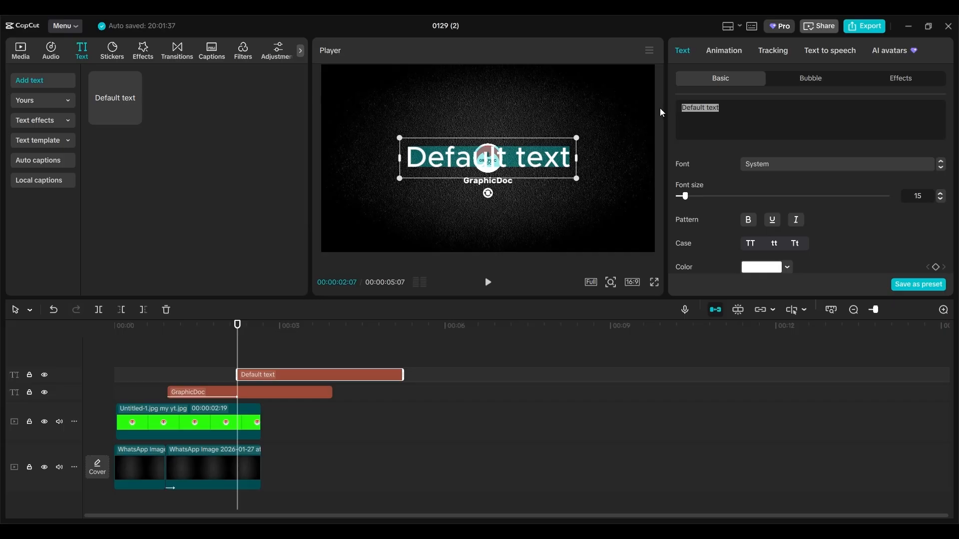
pyautogui.hotkey('ctrl', 'v')
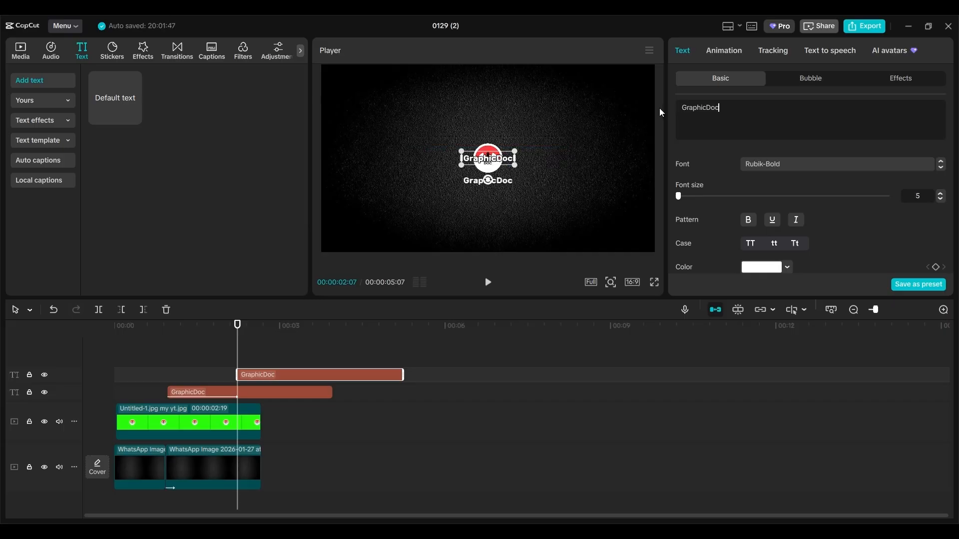
pyautogui.click(708, 106)
# - Generate a Diablo malo text-to-speech voiceover from the Graphic Doc text
pyautogui.click(819, 51)
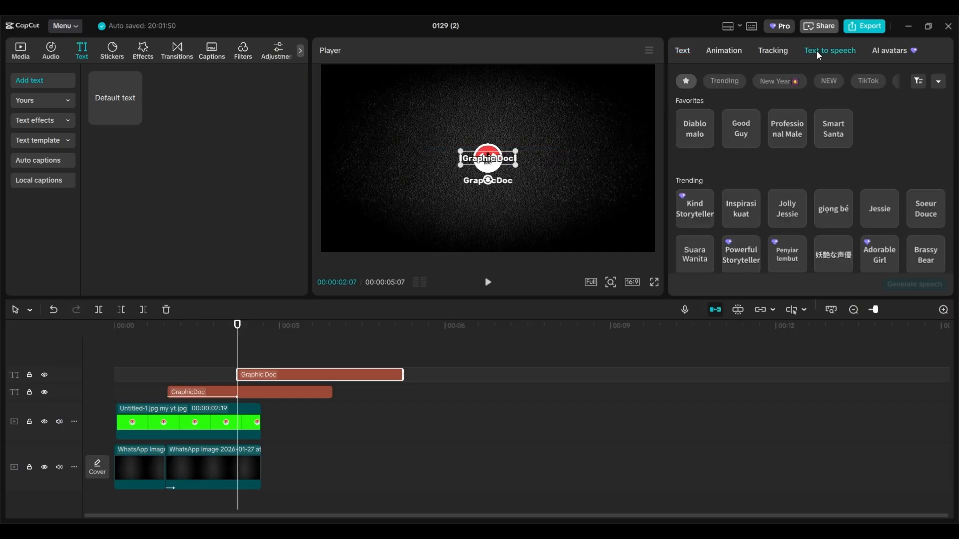
pyautogui.click(699, 129)
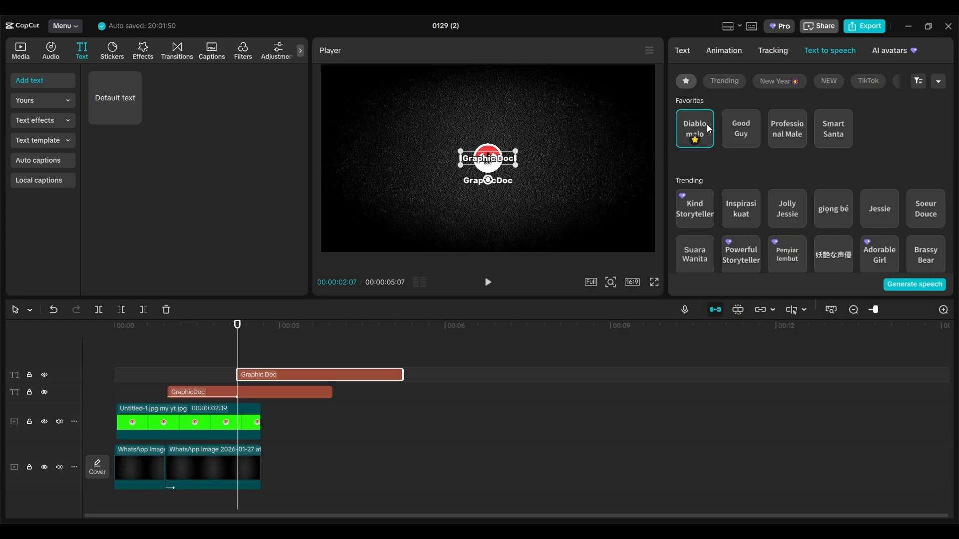
pyautogui.click(911, 288)
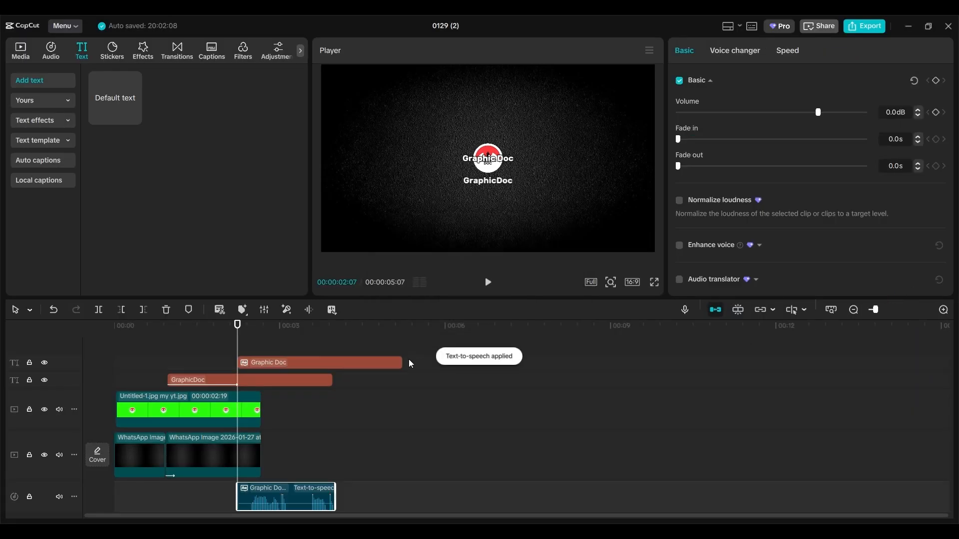
pyautogui.click(382, 359)
# - Delete the Graphic Doc text clip and move the voiceover to start around one second
pyautogui.press('Delete')
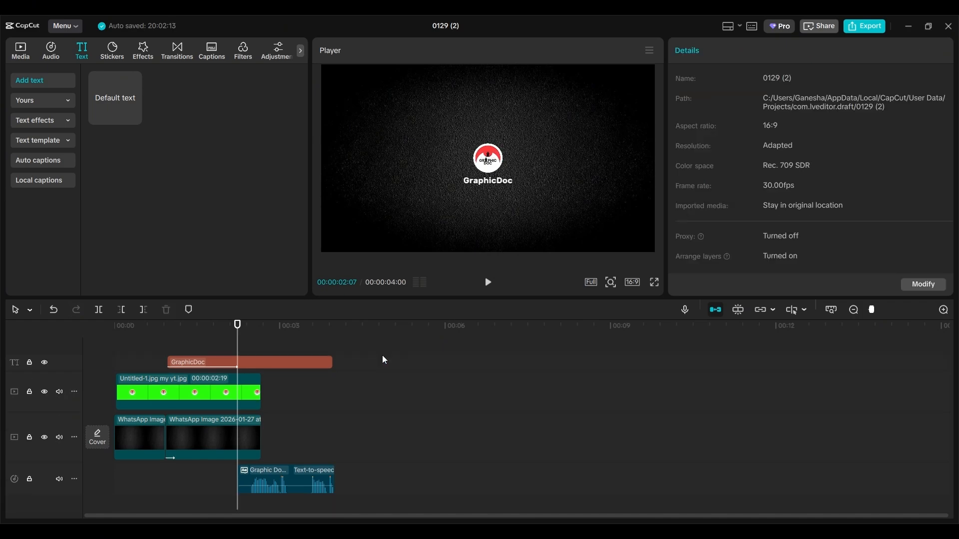
pyautogui.moveTo(237, 346); pyautogui.dragTo(172, 353)
pyautogui.moveTo(266, 475); pyautogui.dragTo(187, 477)
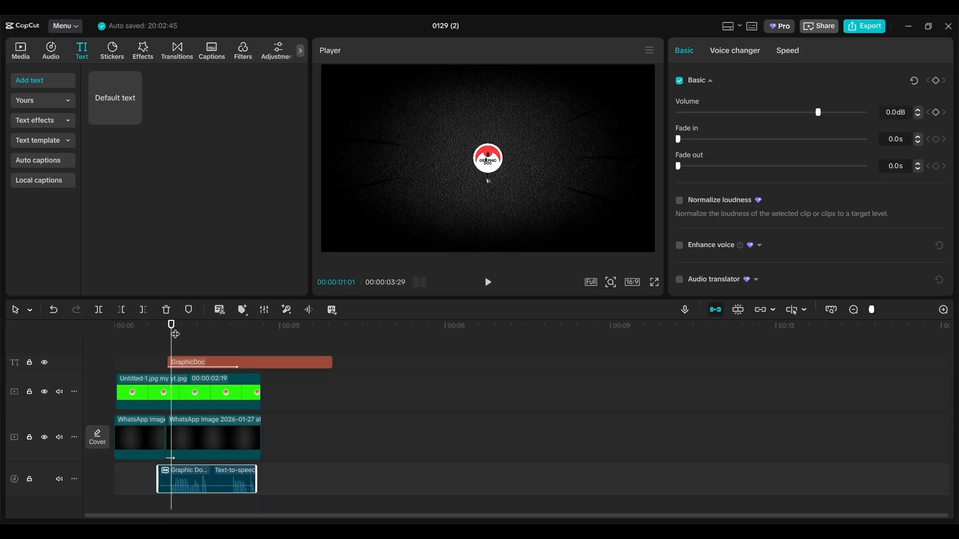
pyautogui.moveTo(175, 334); pyautogui.dragTo(139, 333)
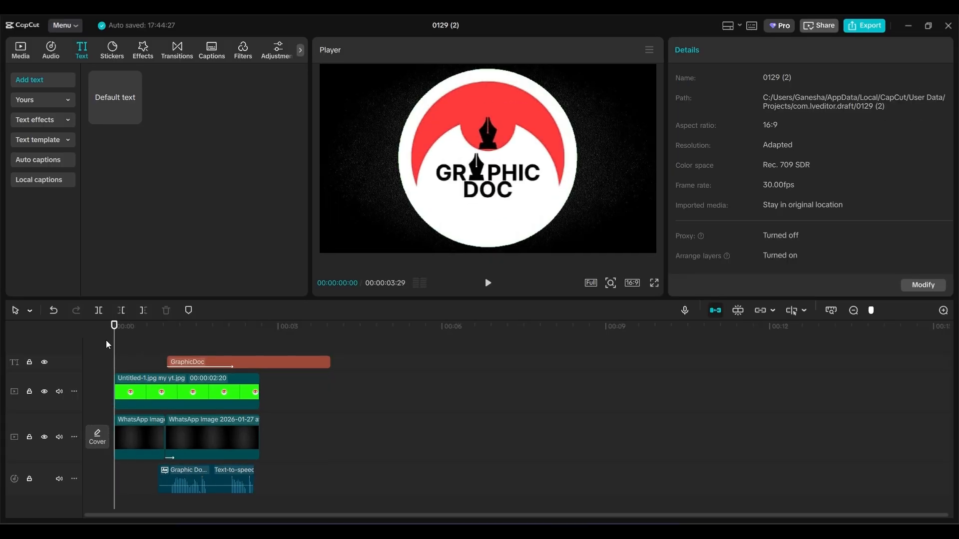
pyautogui.press('space')
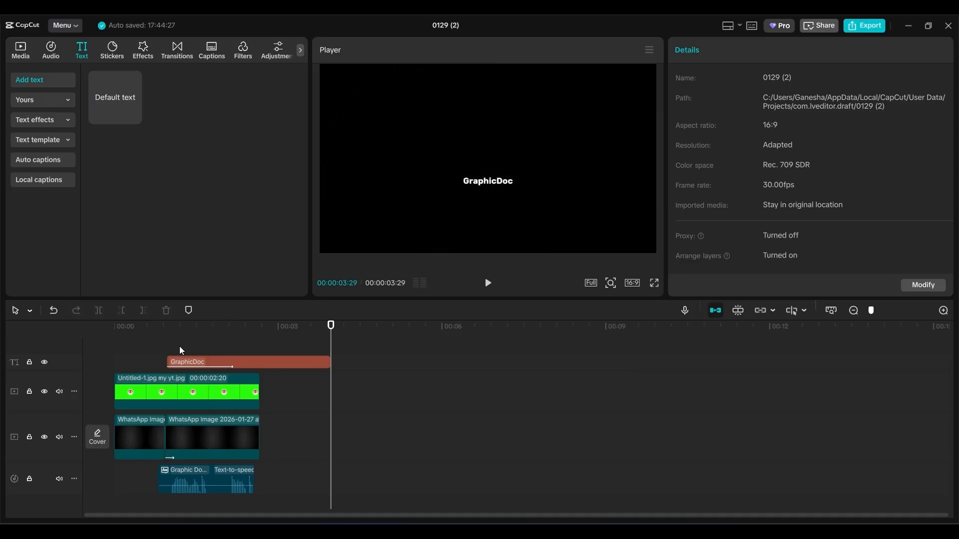
# - Trim the GraphicDoc title to end with the logo at 00:00:02:20
pyautogui.click(738, 310)
pyautogui.moveTo(330, 361); pyautogui.dragTo(261, 352)
pyautogui.click(267, 350)
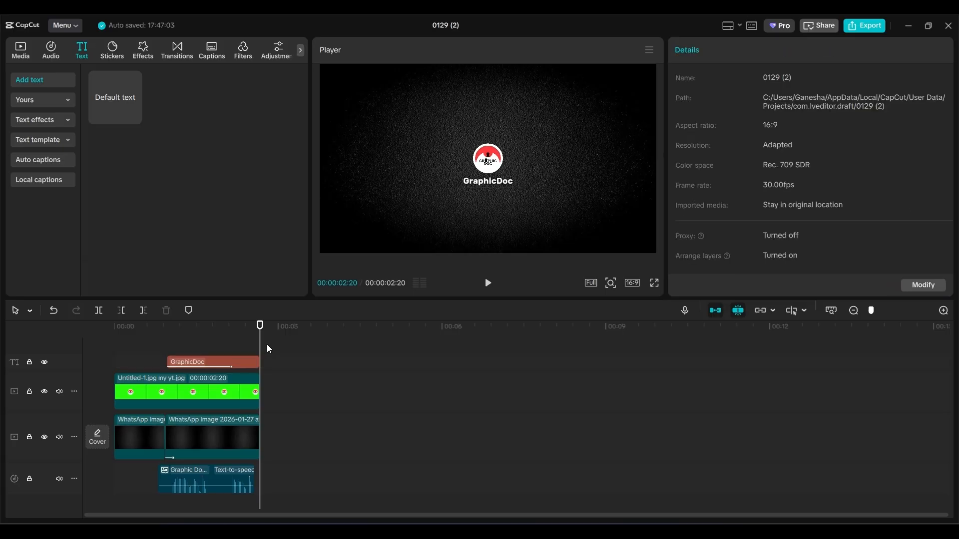
pyautogui.moveTo(871, 310); pyautogui.dragTo(881, 311)
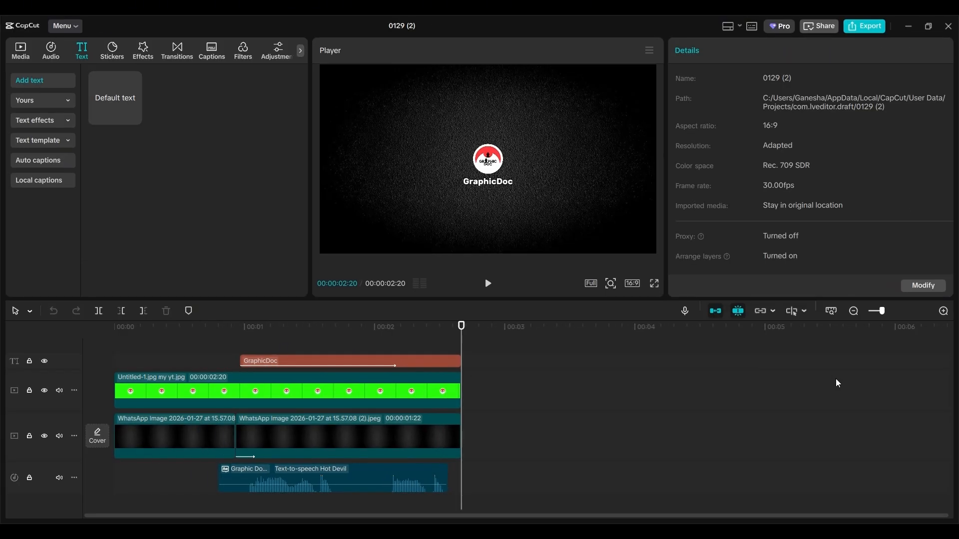
pyautogui.scroll(1, 835, 381)
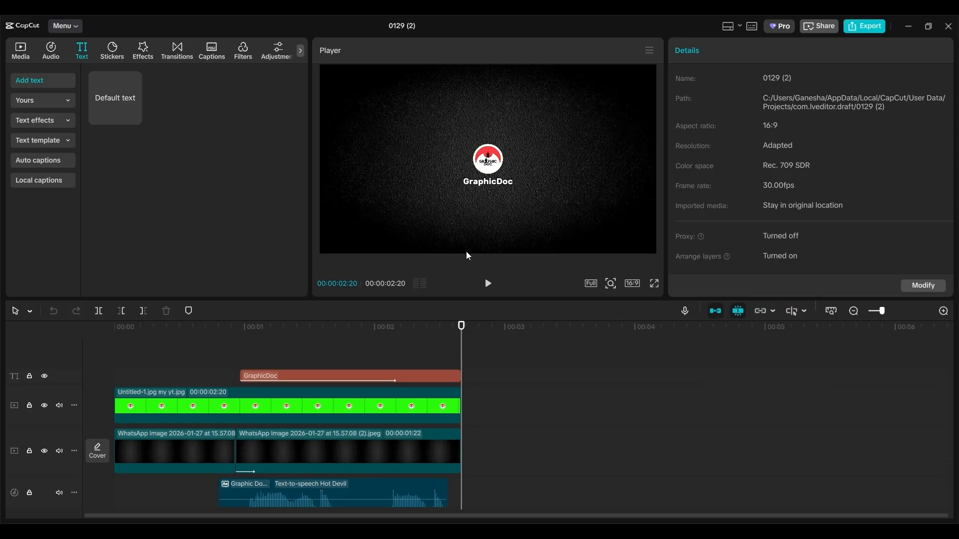
# - Add the imported Wet Tire Drive By sound effect to the timeline
pyautogui.click(50, 51)
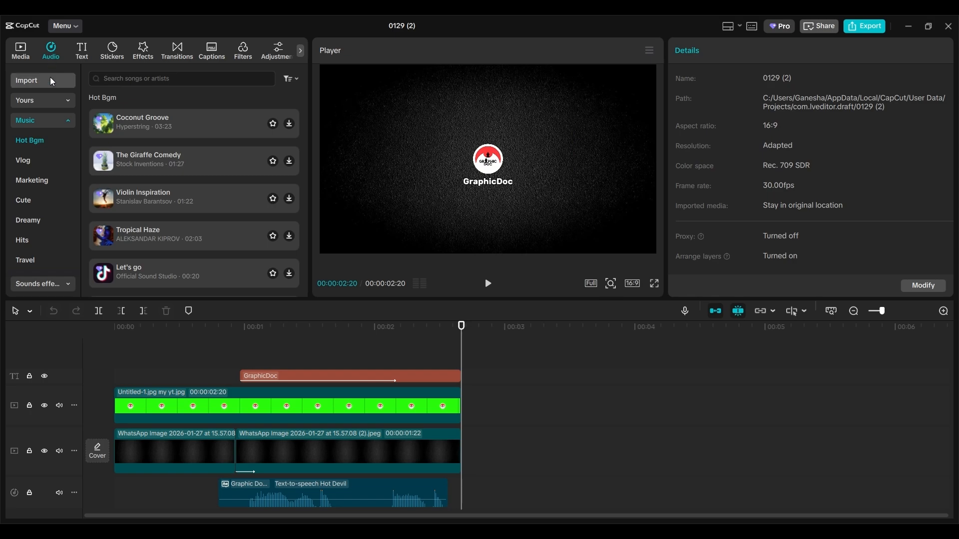
pyautogui.click(50, 78)
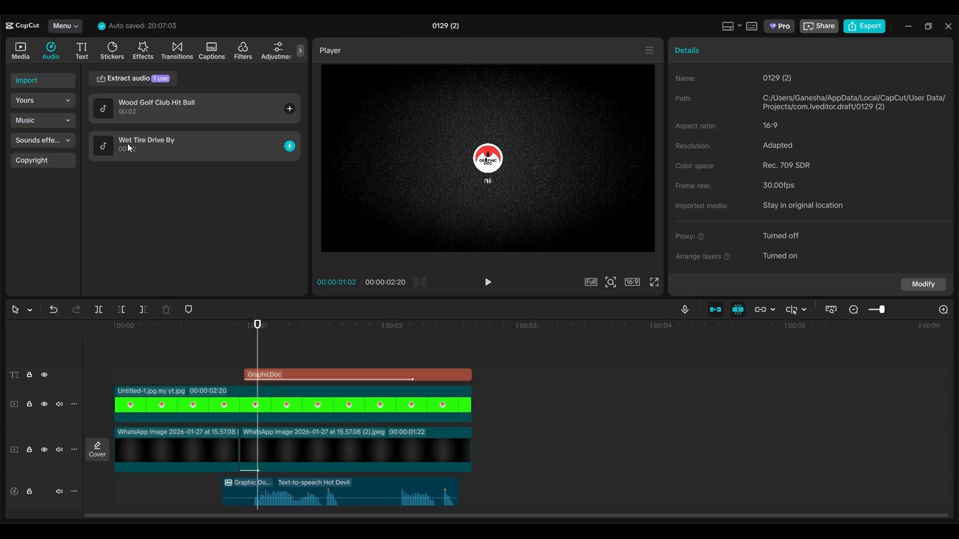
pyautogui.moveTo(127, 143); pyautogui.dragTo(126, 503)
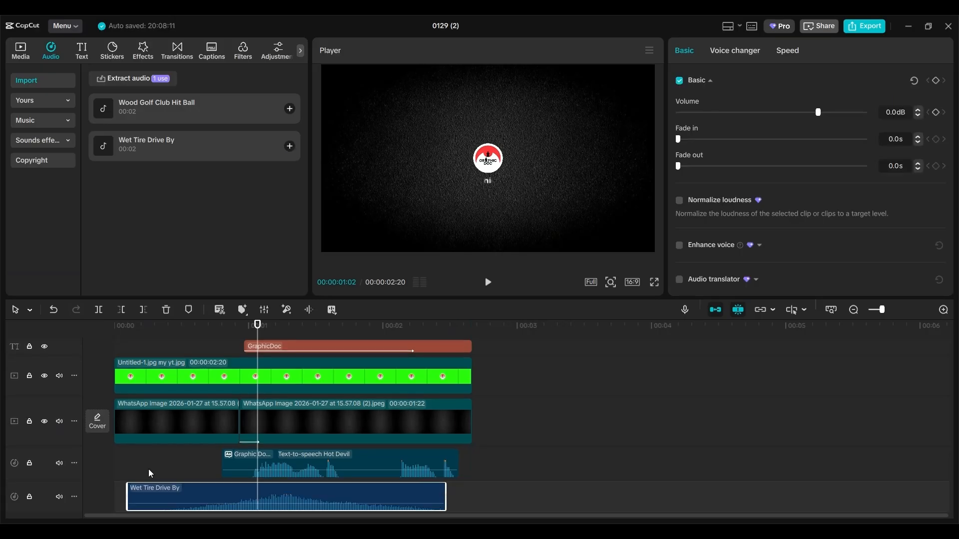
pyautogui.scroll(-1, 148, 469)
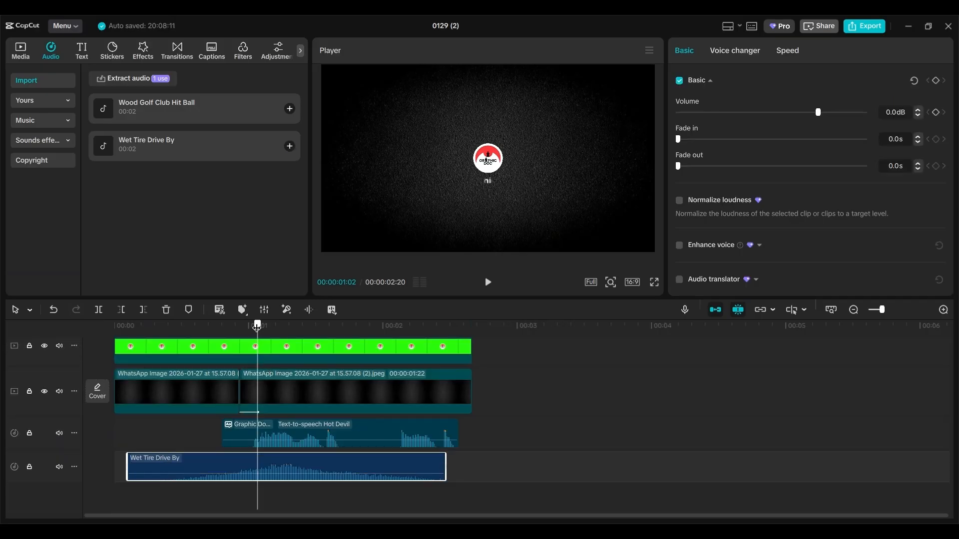
pyautogui.moveTo(257, 327); pyautogui.dragTo(129, 331)
pyautogui.press('space')
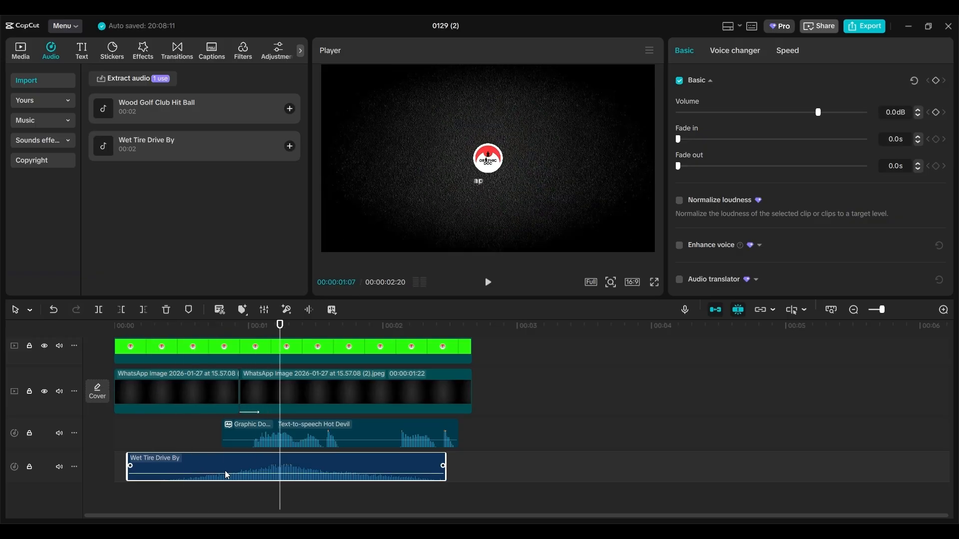
# - Start the whoosh at 0:00, trim it to about one second, and raise volume to 5.5dB
pyautogui.moveTo(226, 470); pyautogui.dragTo(217, 470)
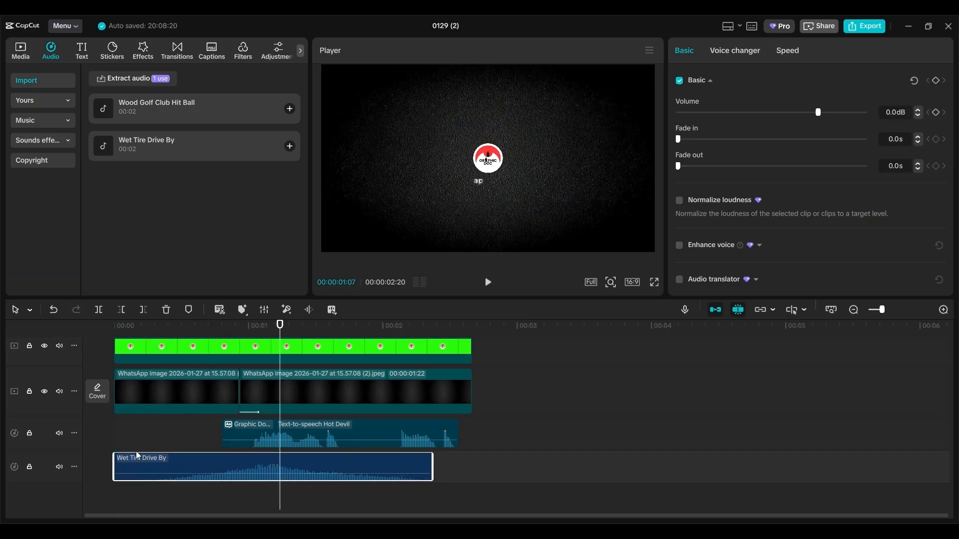
pyautogui.moveTo(115, 454); pyautogui.dragTo(163, 472)
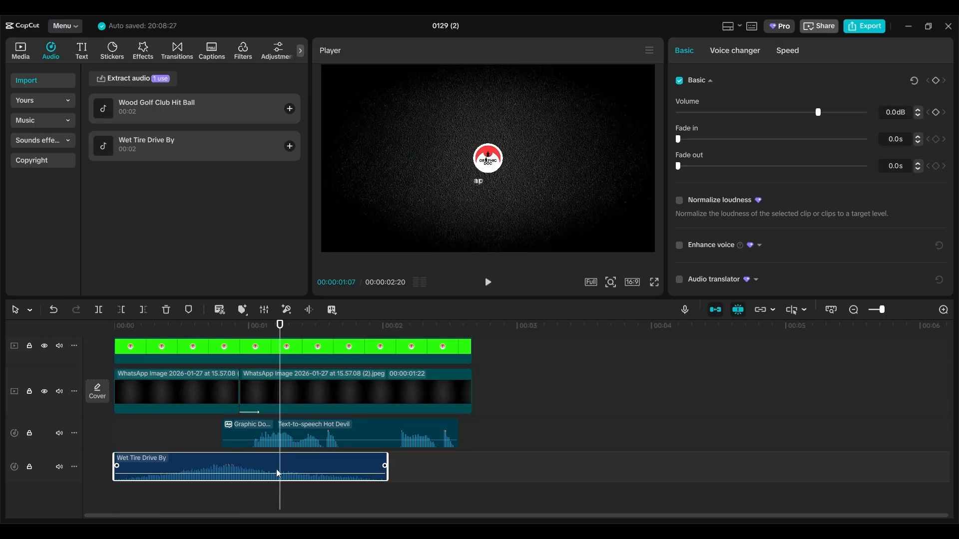
pyautogui.moveTo(388, 464); pyautogui.dragTo(241, 453)
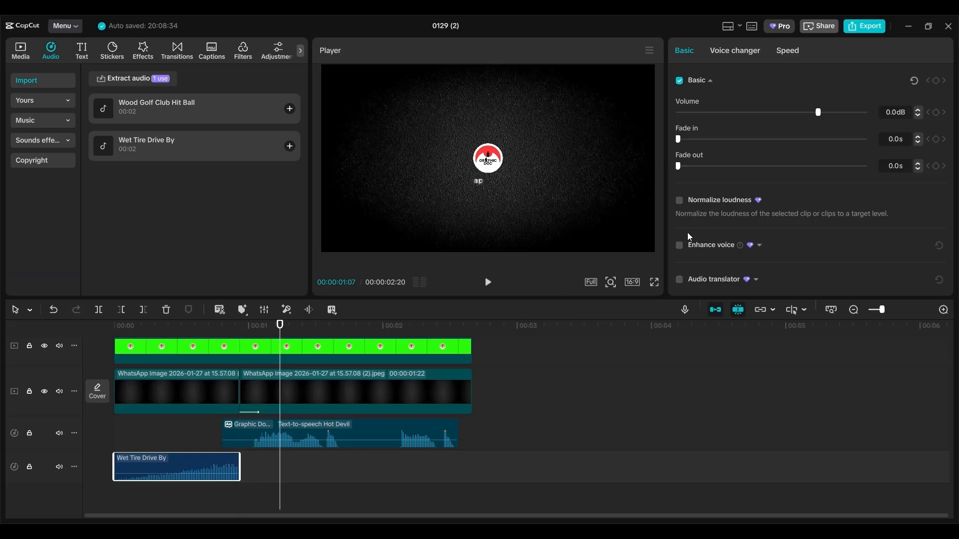
pyautogui.moveTo(819, 114); pyautogui.dragTo(828, 113)
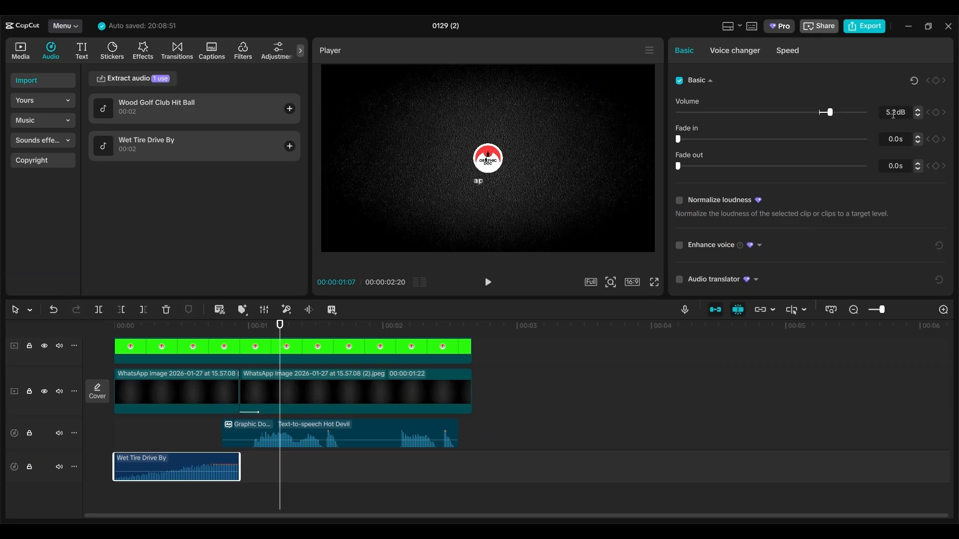
pyautogui.click(917, 109)
pyautogui.click(279, 390)
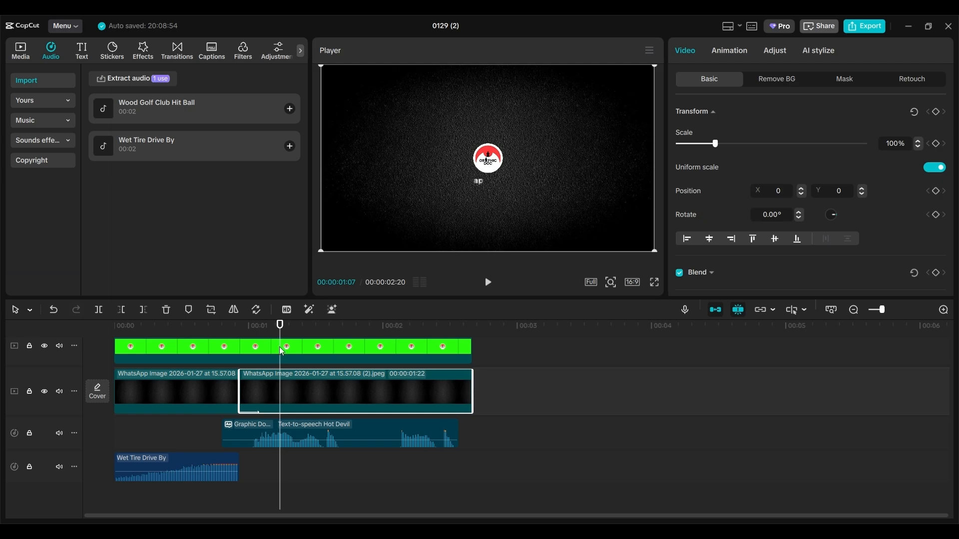
# - Place Wood Golf Club Hit Ball at 24 frames, boost it to 17.2dB, and trim it short
pyautogui.moveTo(279, 329); pyautogui.dragTo(221, 342)
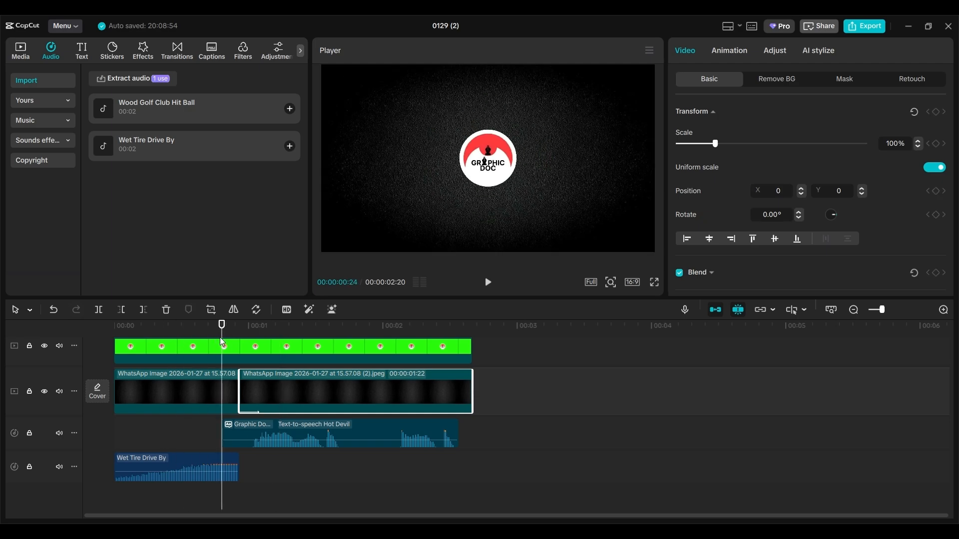
pyautogui.moveTo(154, 109); pyautogui.dragTo(263, 467)
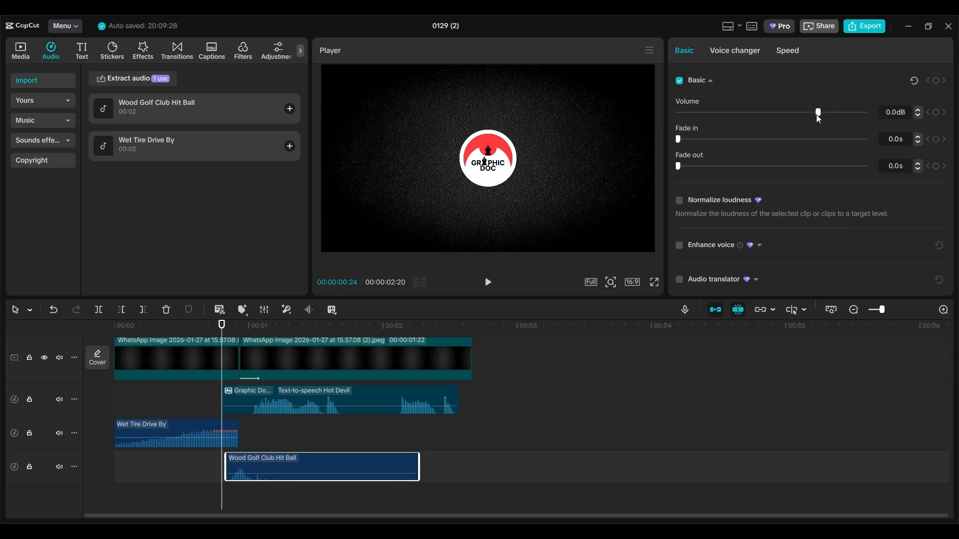
pyautogui.moveTo(817, 116); pyautogui.dragTo(858, 113)
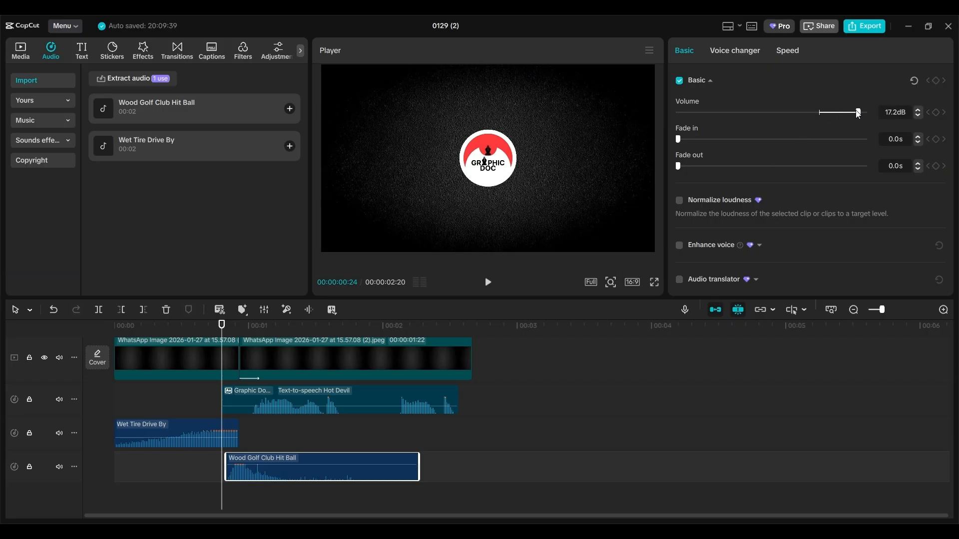
pyautogui.moveTo(420, 464); pyautogui.dragTo(292, 458)
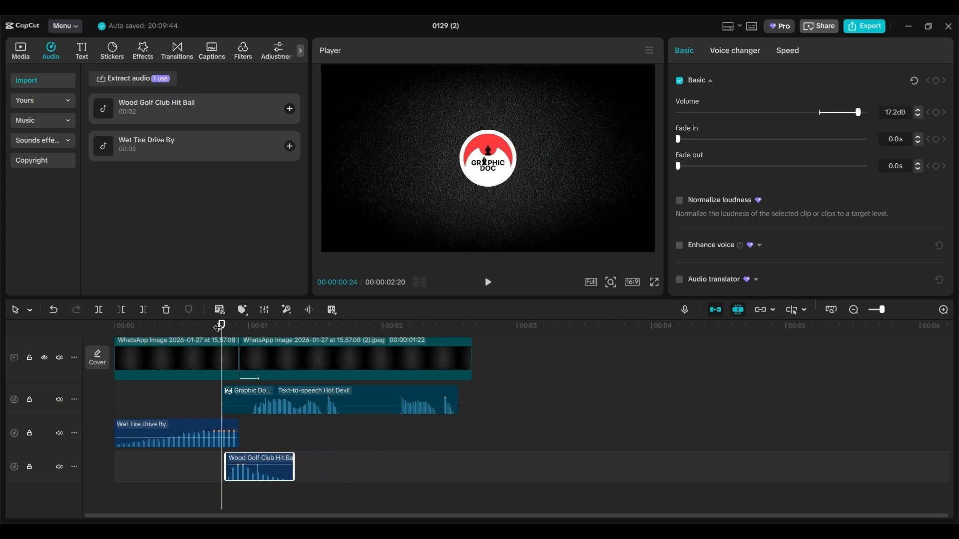
pyautogui.moveTo(222, 326); pyautogui.dragTo(80, 326)
pyautogui.press('space')
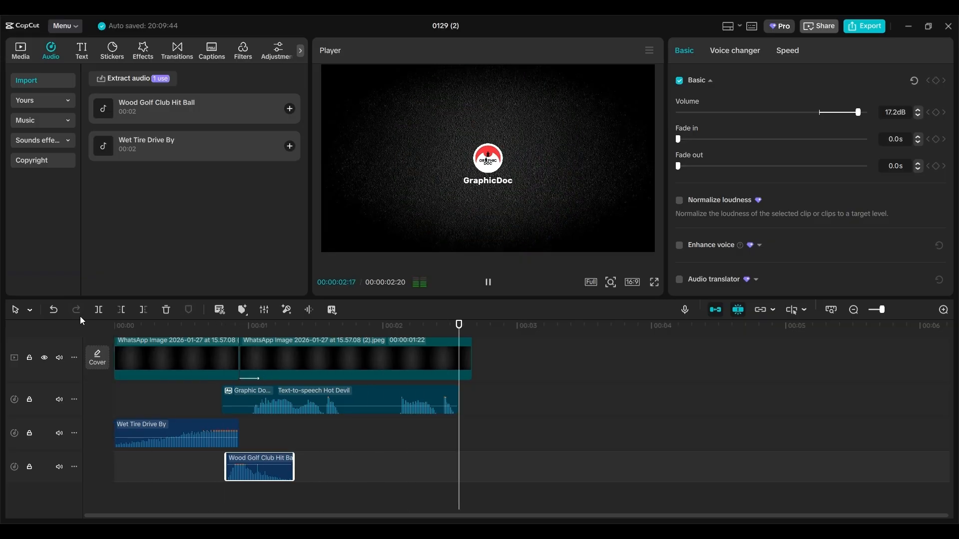
pyautogui.scroll(3, 475, 349)
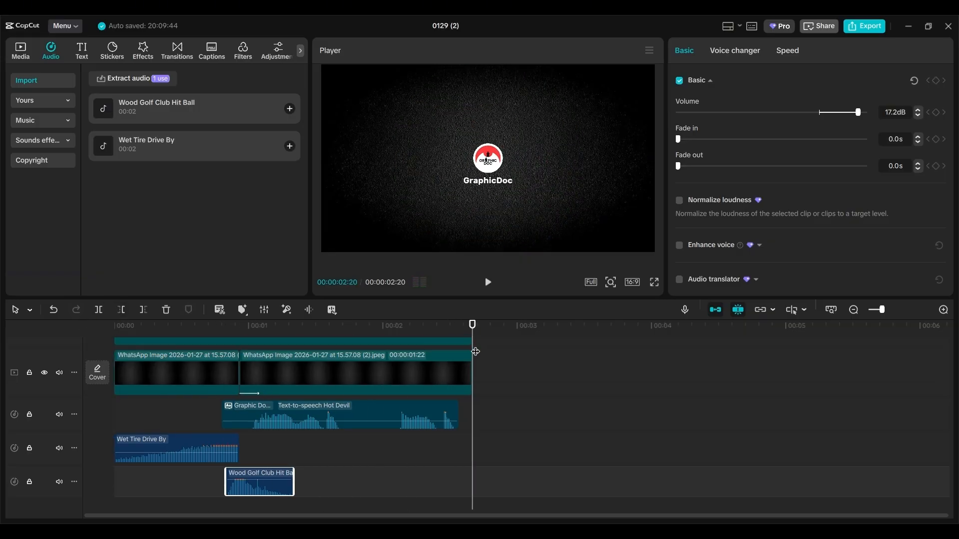
# - Extend the green Untitled-1.jpg logo clip and the GraphicDoc text clip to 00:00:03:00
pyautogui.click(467, 386)
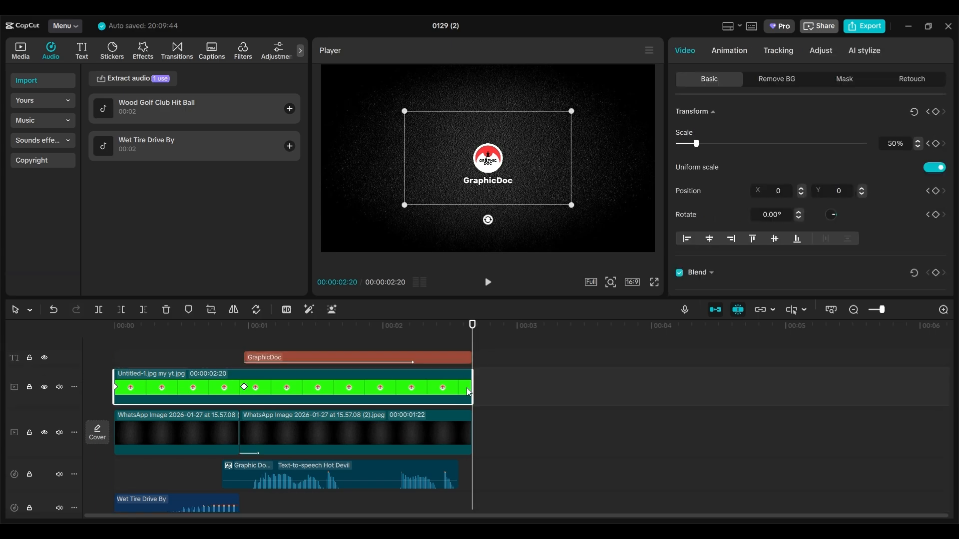
pyautogui.moveTo(475, 387); pyautogui.dragTo(521, 387)
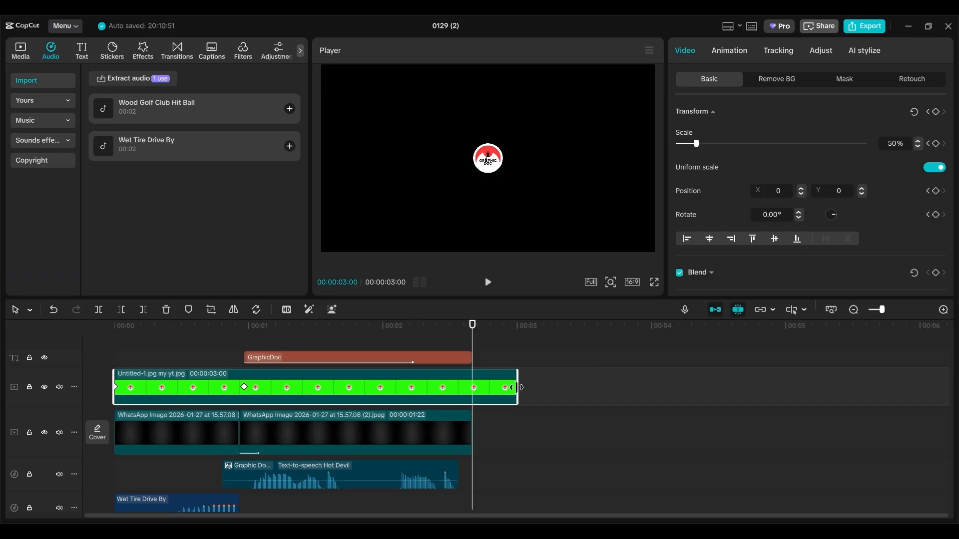
pyautogui.click(471, 354)
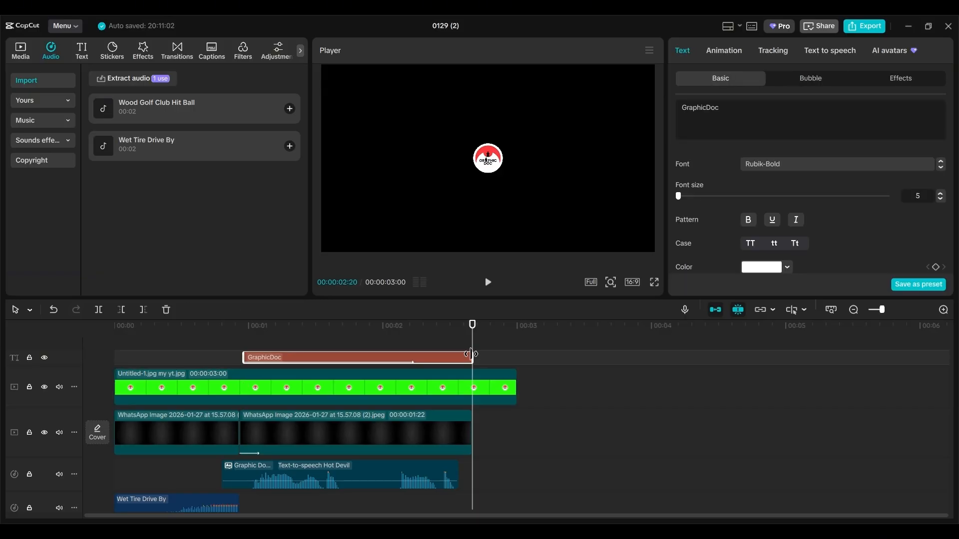
pyautogui.moveTo(470, 354); pyautogui.dragTo(518, 355)
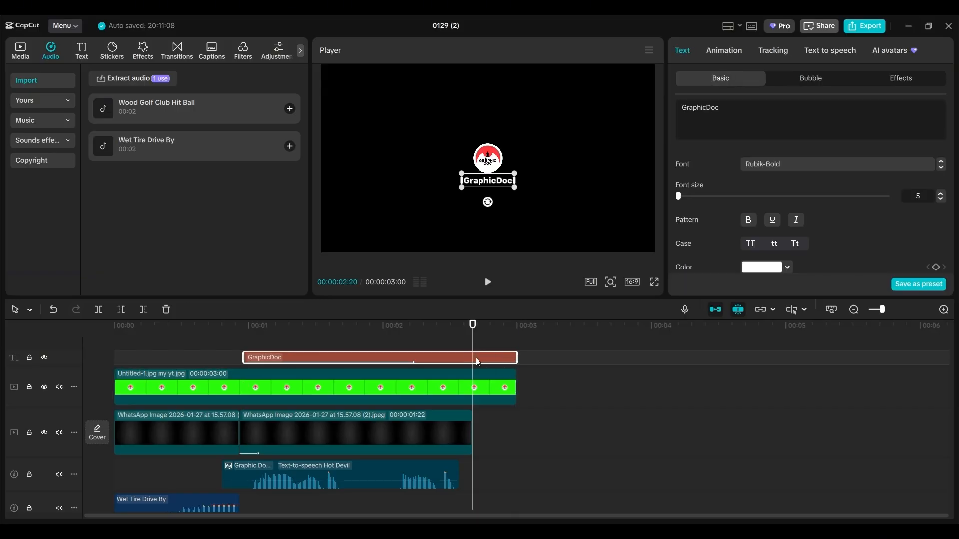
pyautogui.click(488, 386)
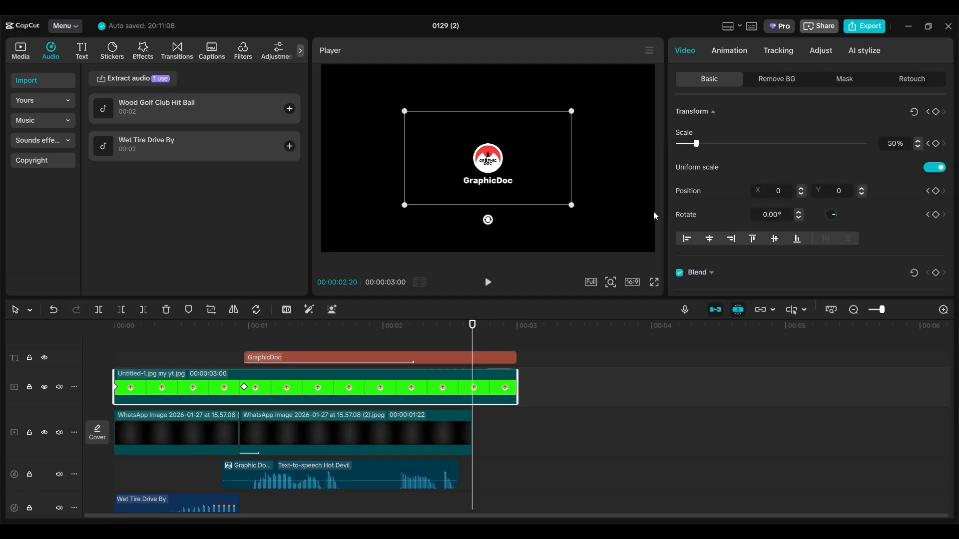
# - Give the logo a 0.3s Crack Out exit and stretch the second WhatsApp background clip to 3 seconds
pyautogui.click(731, 50)
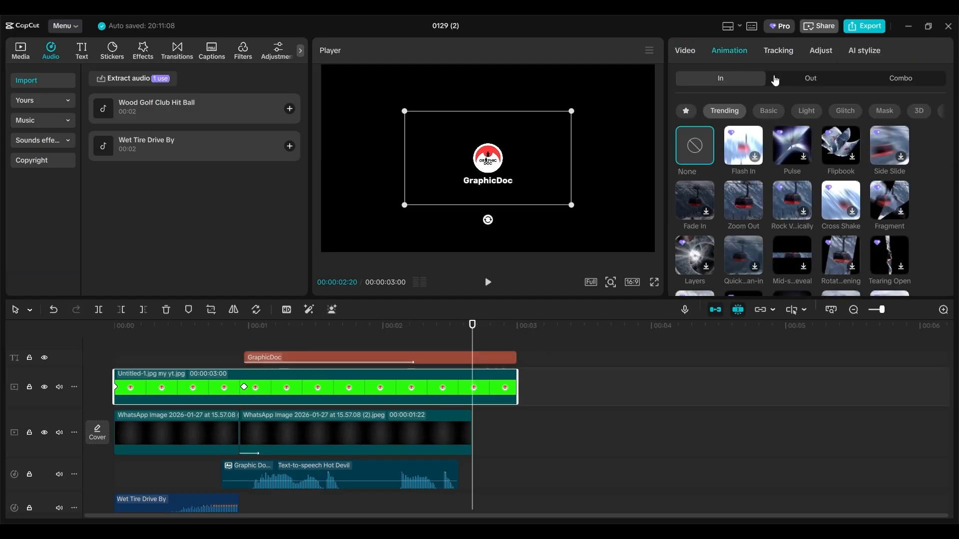
pyautogui.click(799, 78)
pyautogui.click(687, 112)
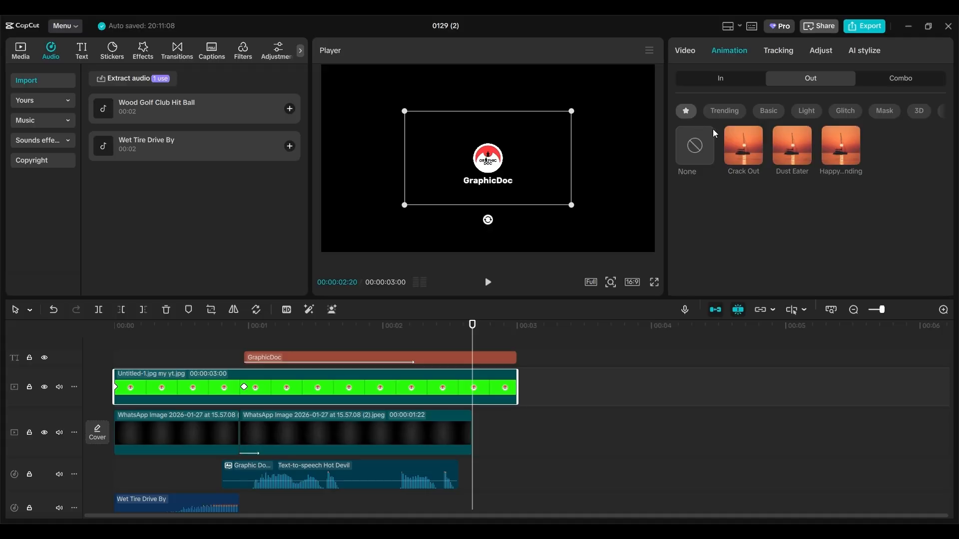
pyautogui.click(753, 145)
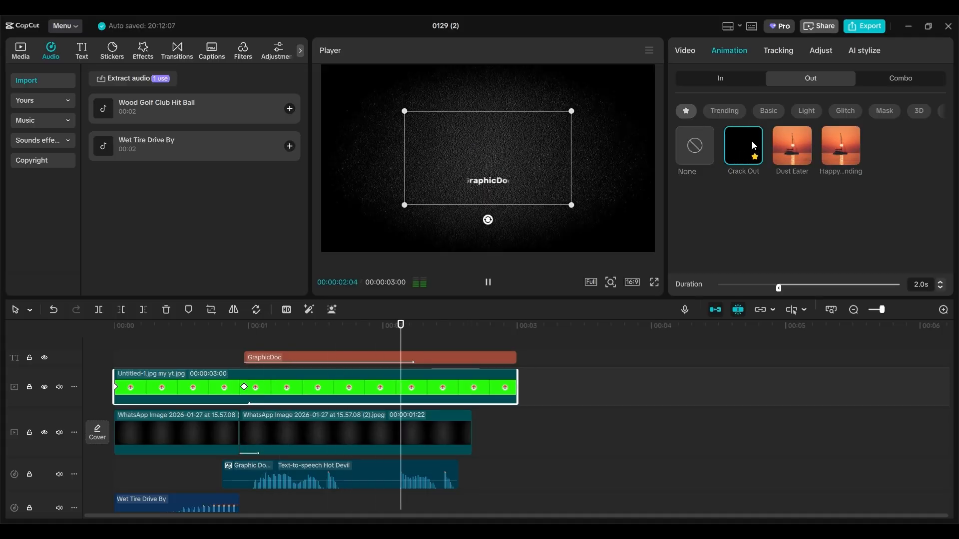
pyautogui.moveTo(779, 288); pyautogui.dragTo(868, 288)
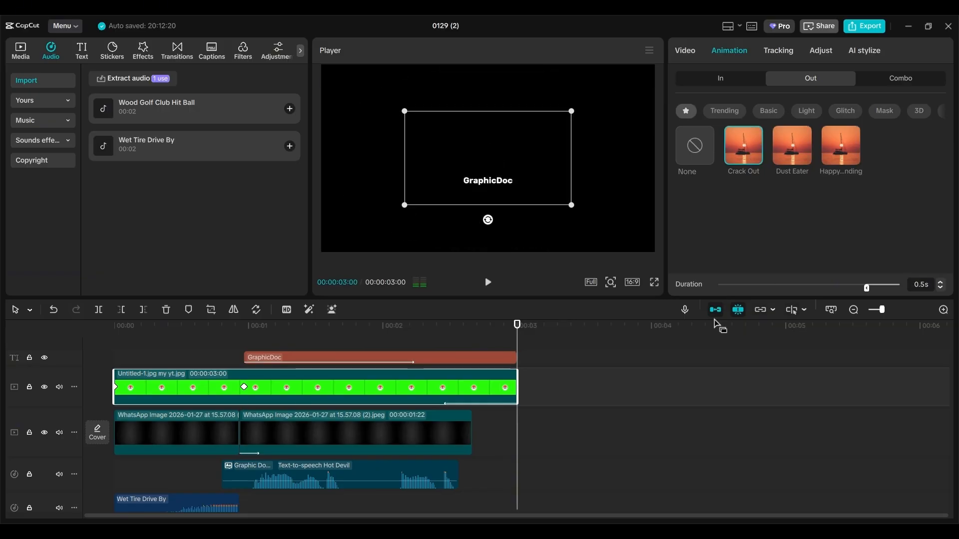
pyautogui.moveTo(518, 324); pyautogui.dragTo(428, 325)
pyautogui.press('space')
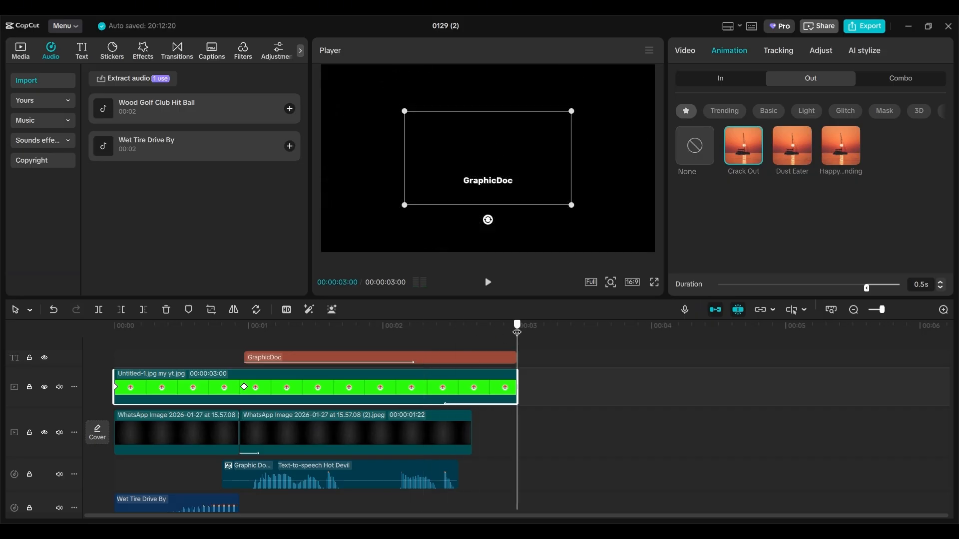
pyautogui.moveTo(517, 331); pyautogui.dragTo(503, 334)
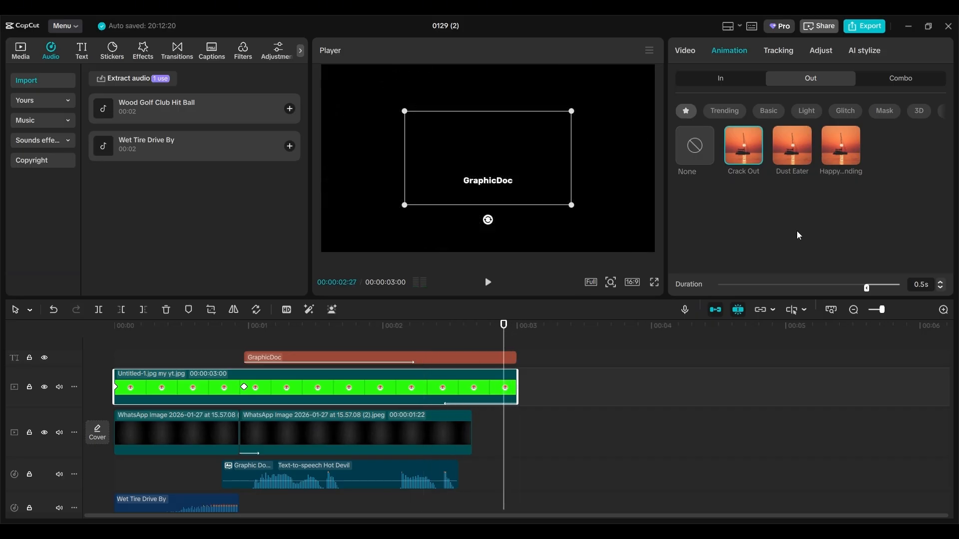
pyautogui.moveTo(867, 289); pyautogui.dragTo(881, 292)
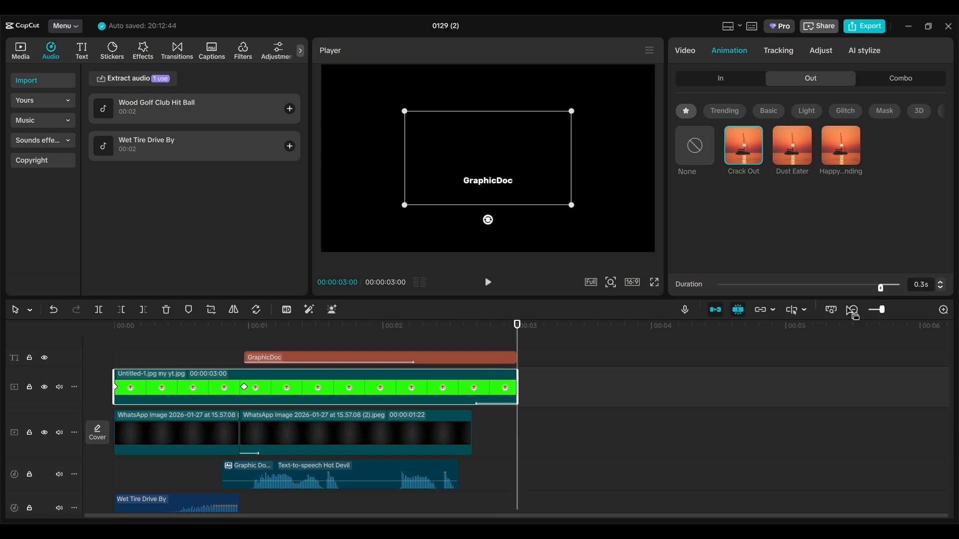
pyautogui.click(449, 428)
pyautogui.moveTo(471, 430); pyautogui.dragTo(517, 429)
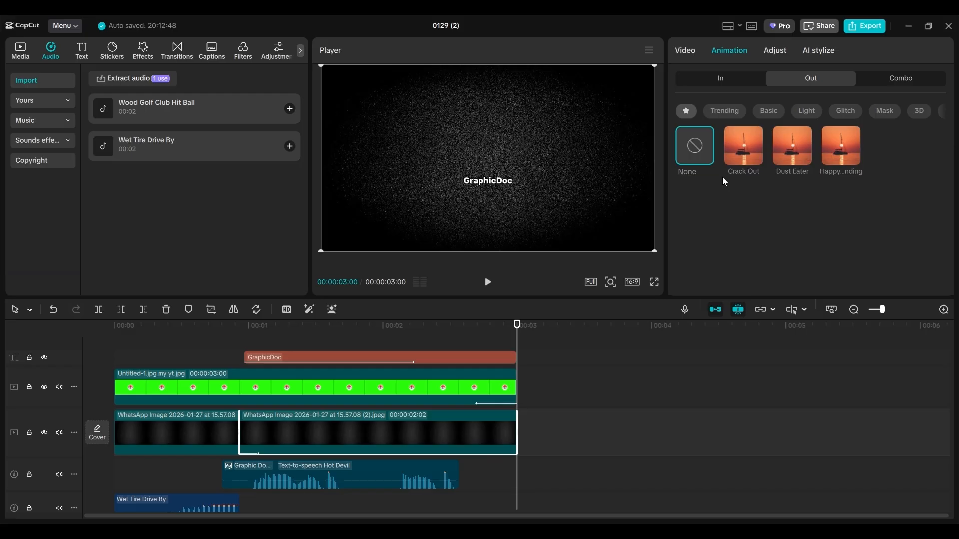
# - Apply a 0.3s Crack Out exit to the second background image, then replay the intro
pyautogui.click(740, 148)
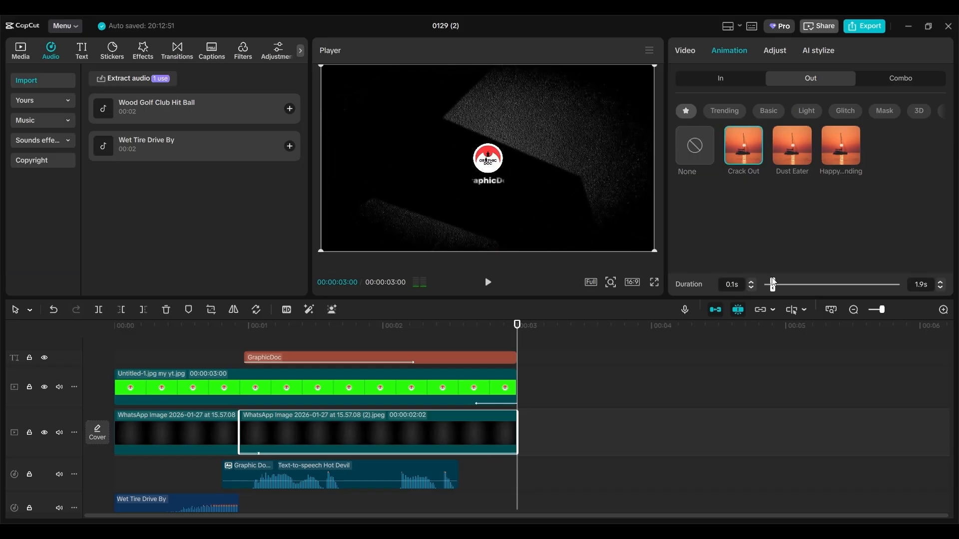
pyautogui.moveTo(774, 290); pyautogui.dragTo(879, 288)
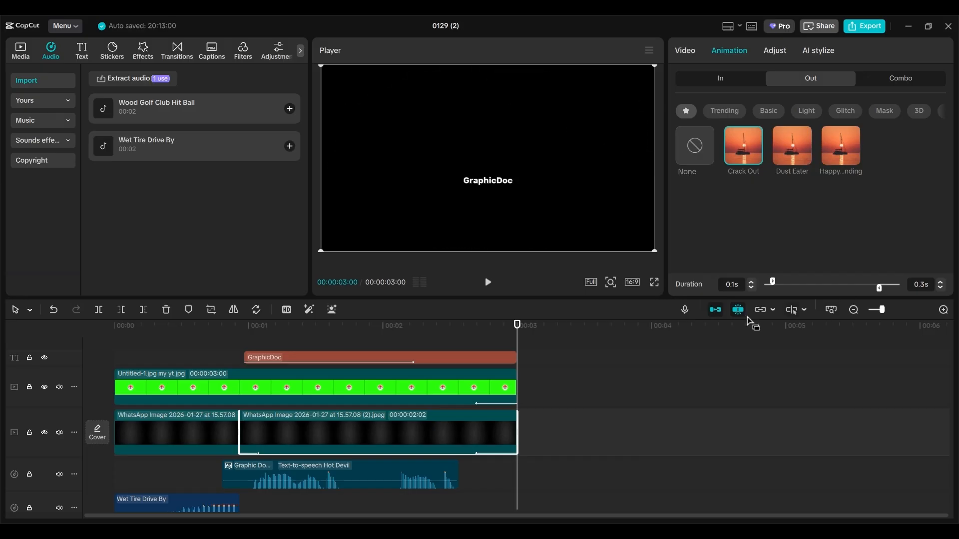
pyautogui.moveTo(521, 333); pyautogui.dragTo(78, 278)
pyautogui.press('space')
pyautogui.press('space')
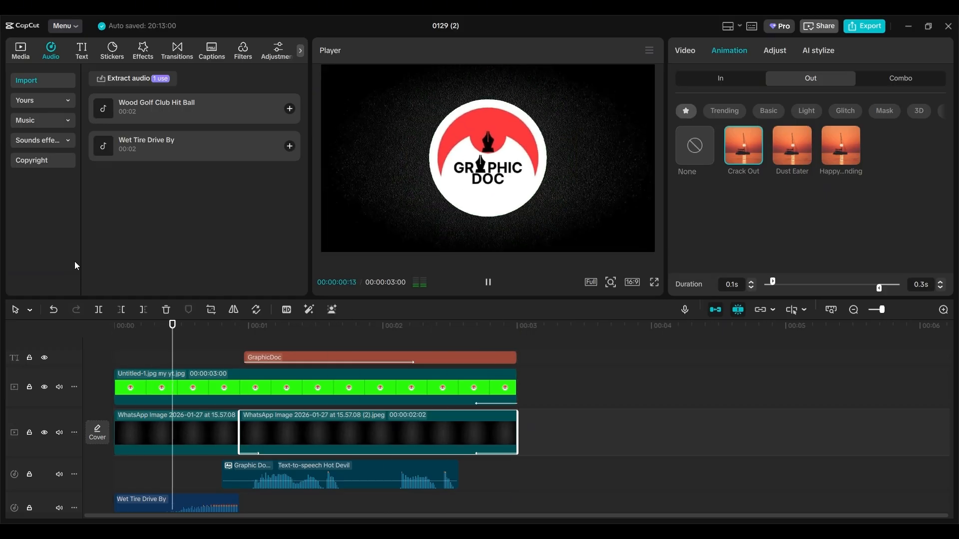